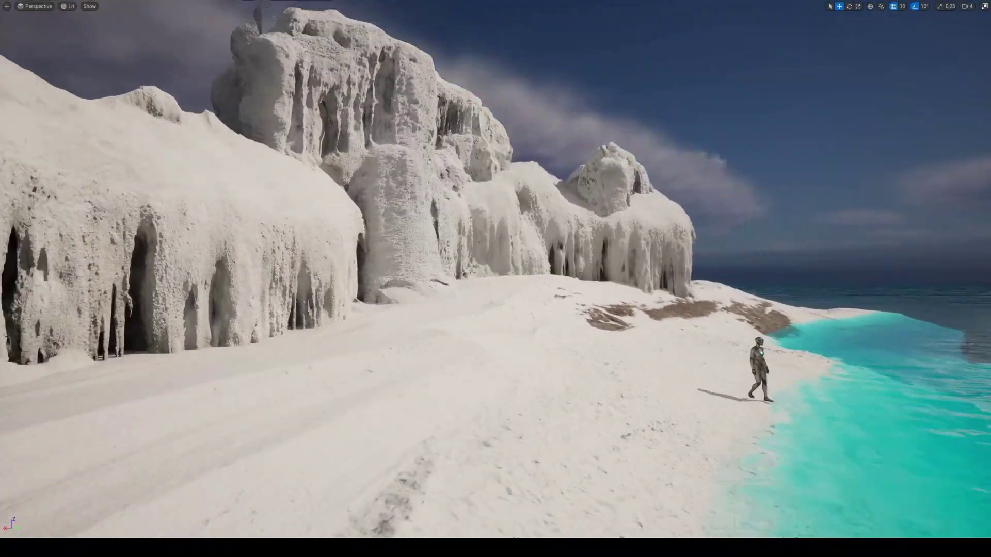
key("s")
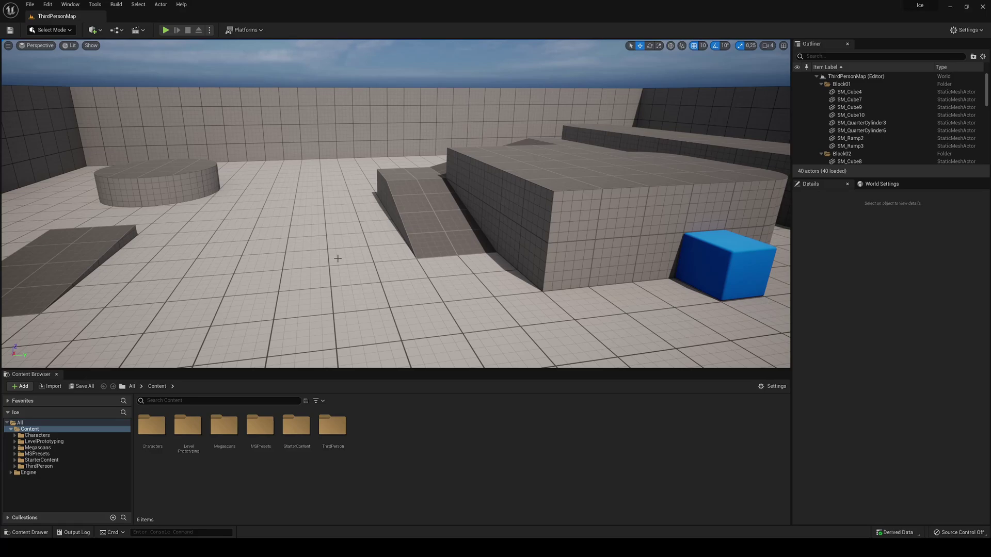
Find the experimental Water plugin among the project's plugins and enable it
left_click(47, 4)
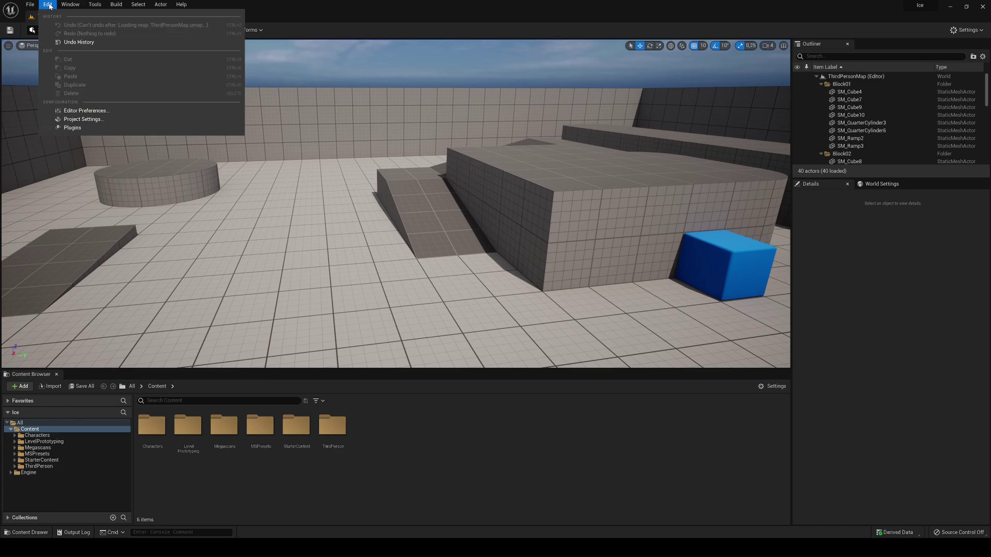
left_click(71, 127)
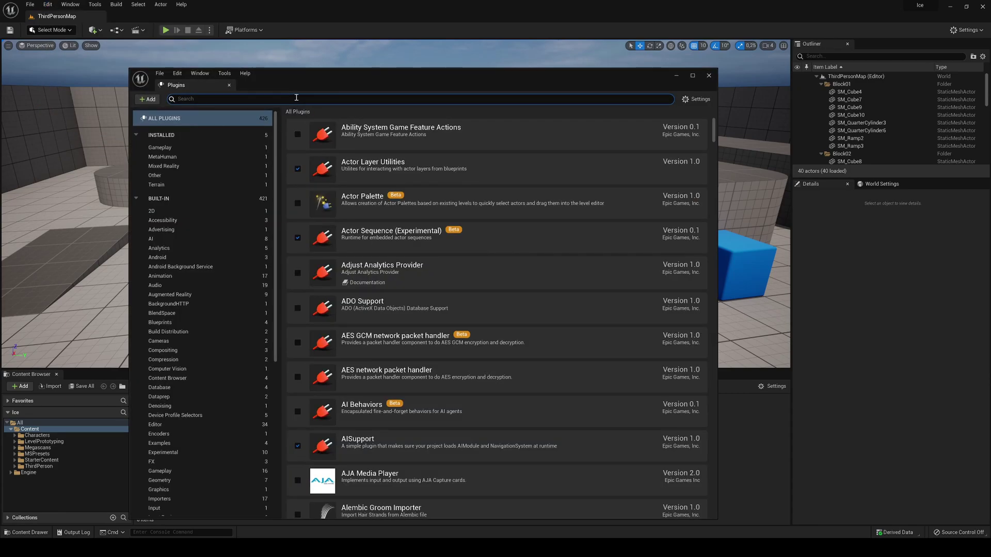
type("water")
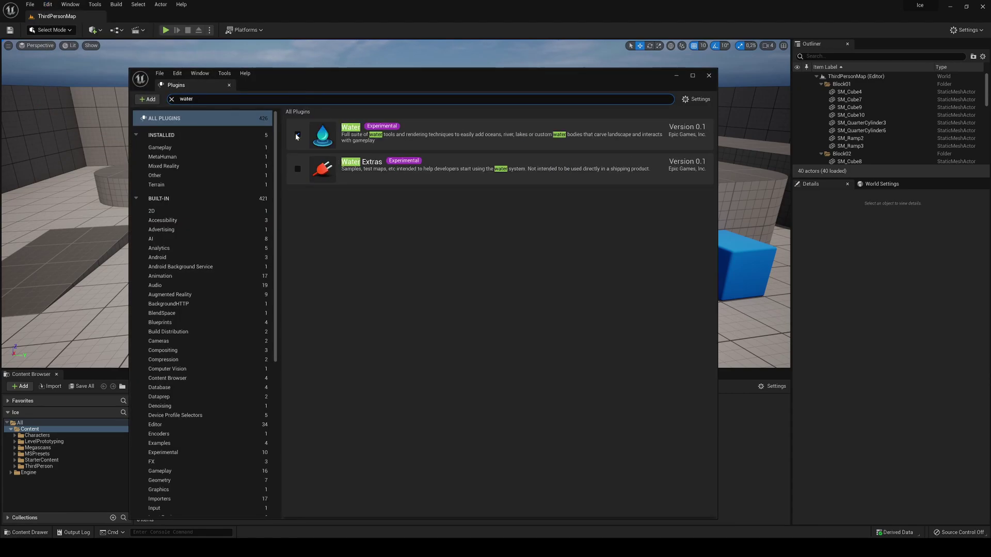
left_click(297, 135)
left_click(710, 76)
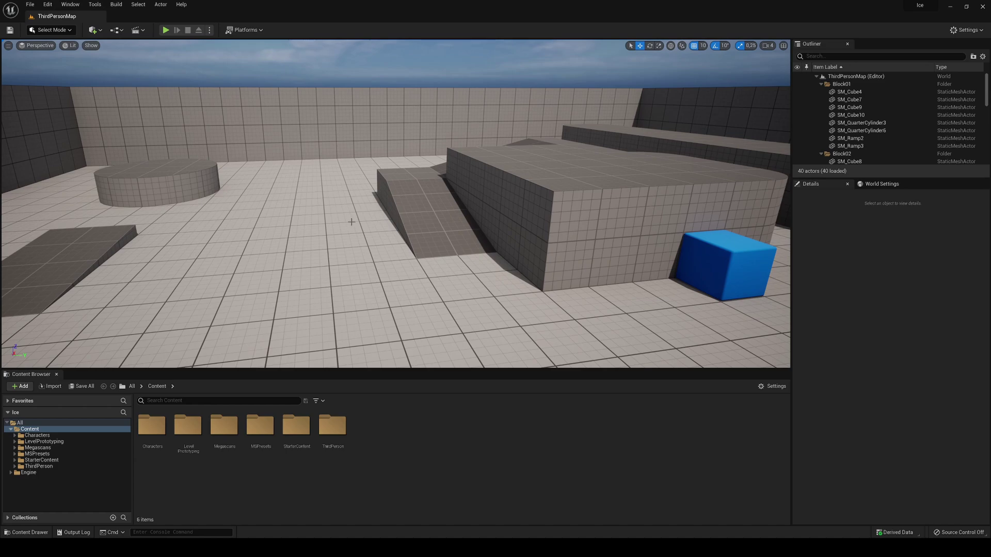
Search the Quixel Bridge library for "Ice" and narrow the results to 3D assets
left_click(70, 5)
left_click(94, 190)
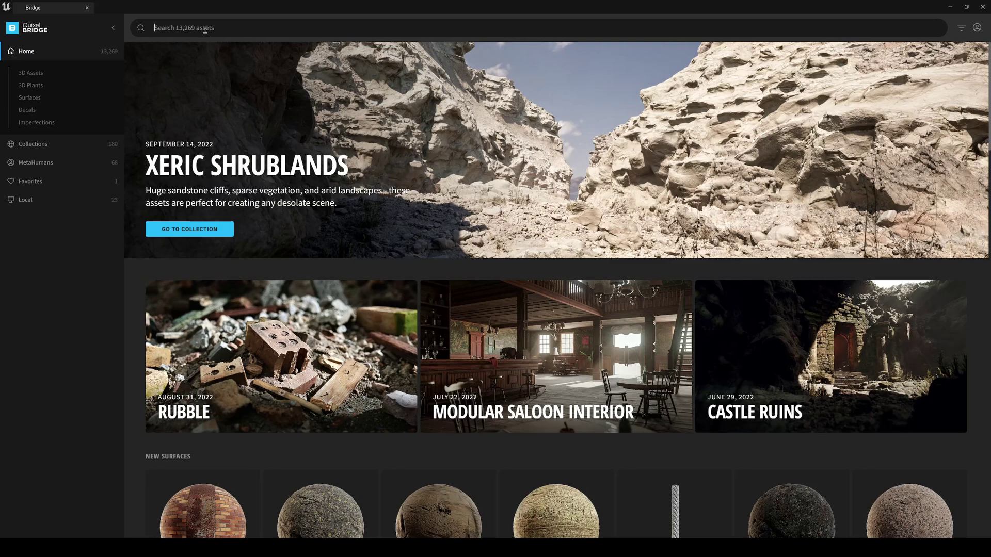
left_click(204, 29)
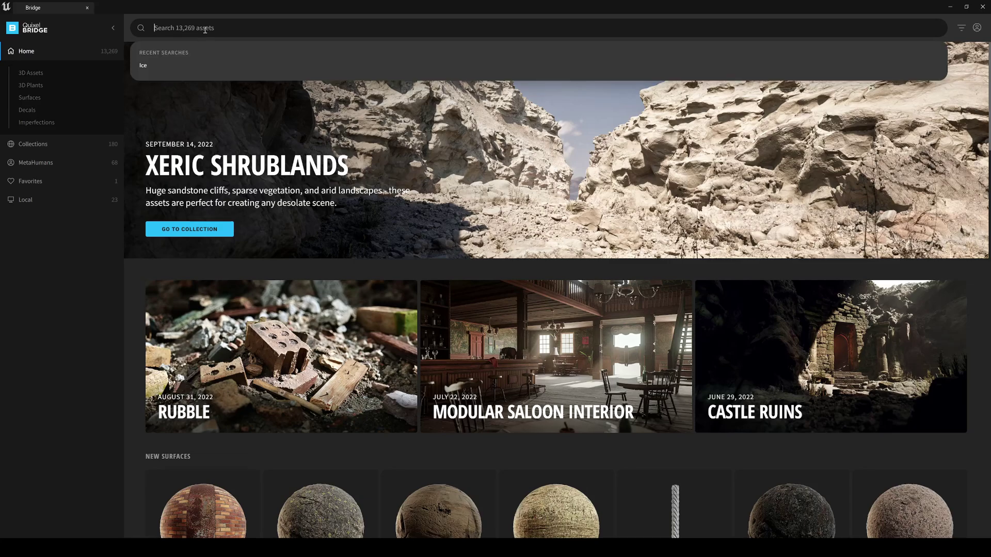
type("Ice")
key("Return")
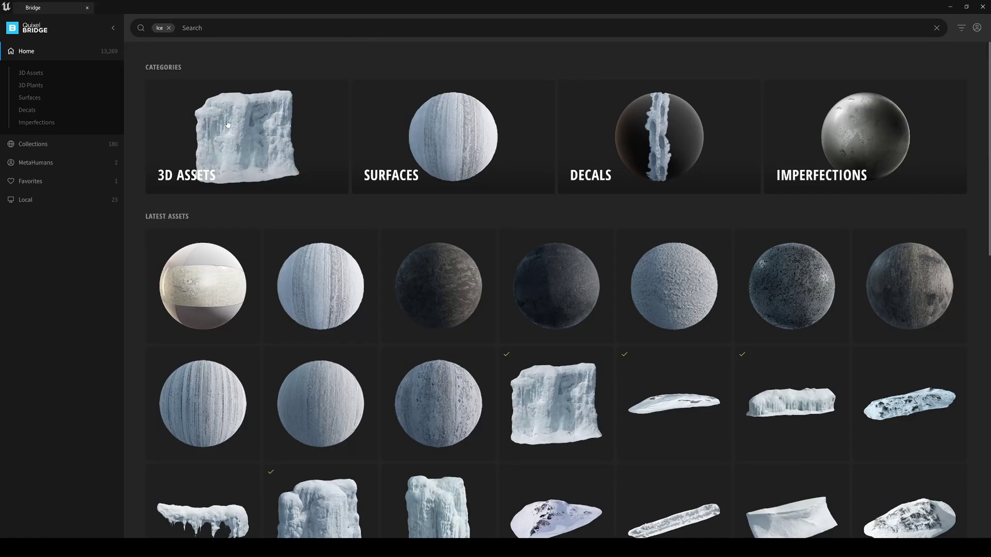
left_click(245, 140)
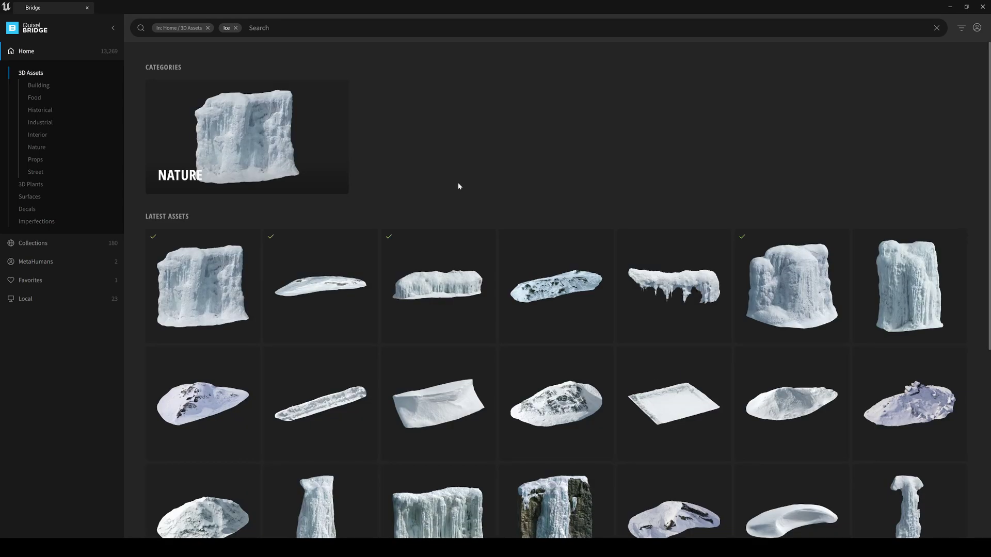
Examine the details of the two downloaded Ice Cliff assets and the Snowy Ground asset, and close Bridge
left_click(204, 264)
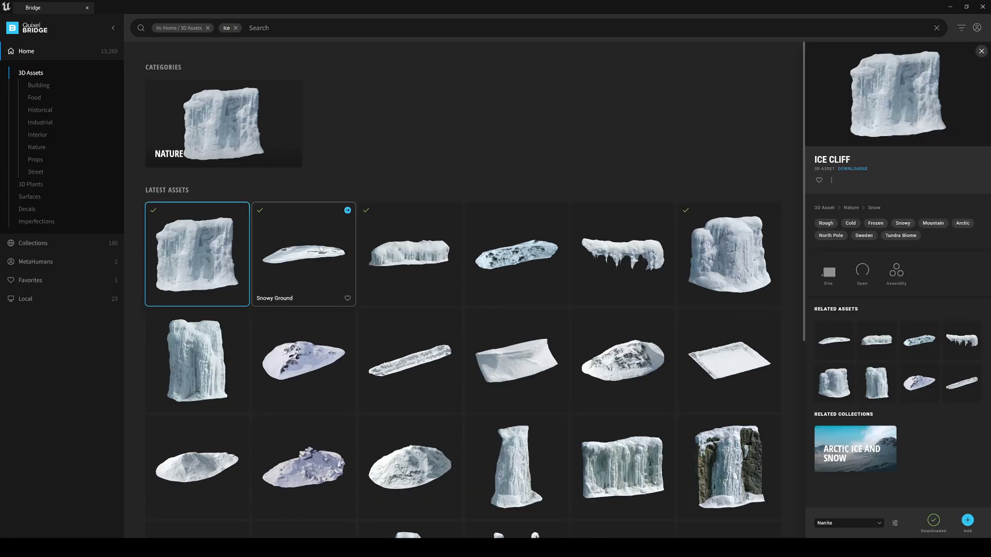
left_click(321, 250)
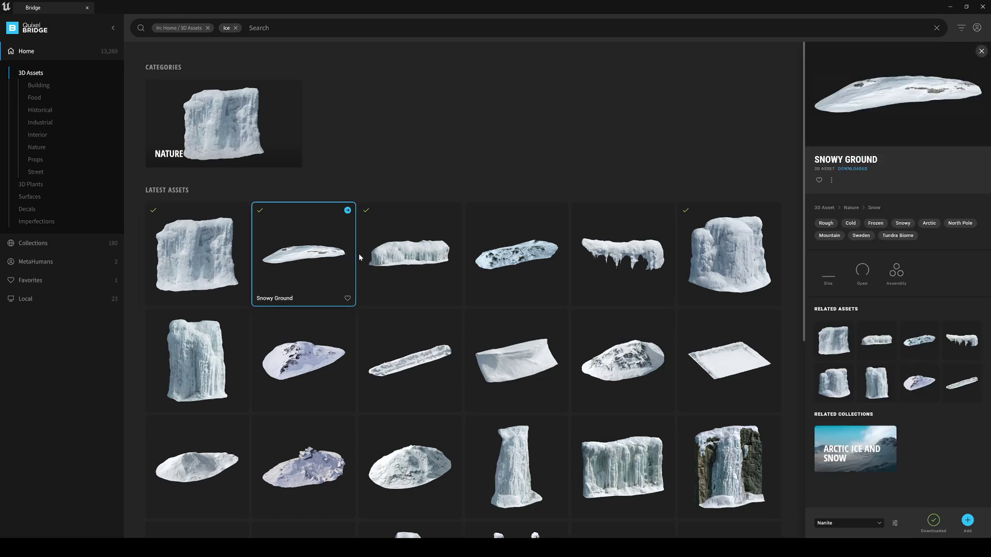
left_click(406, 267)
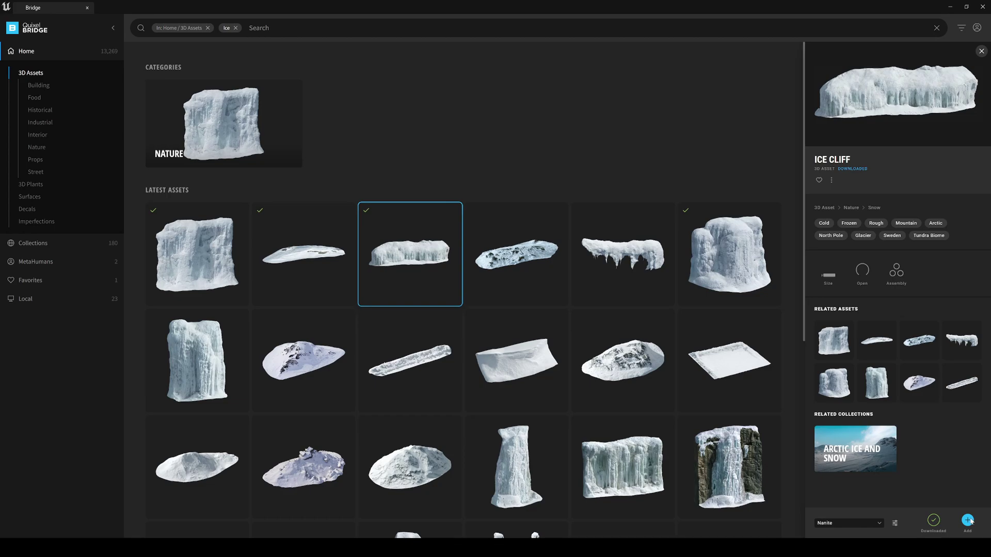
left_click(983, 7)
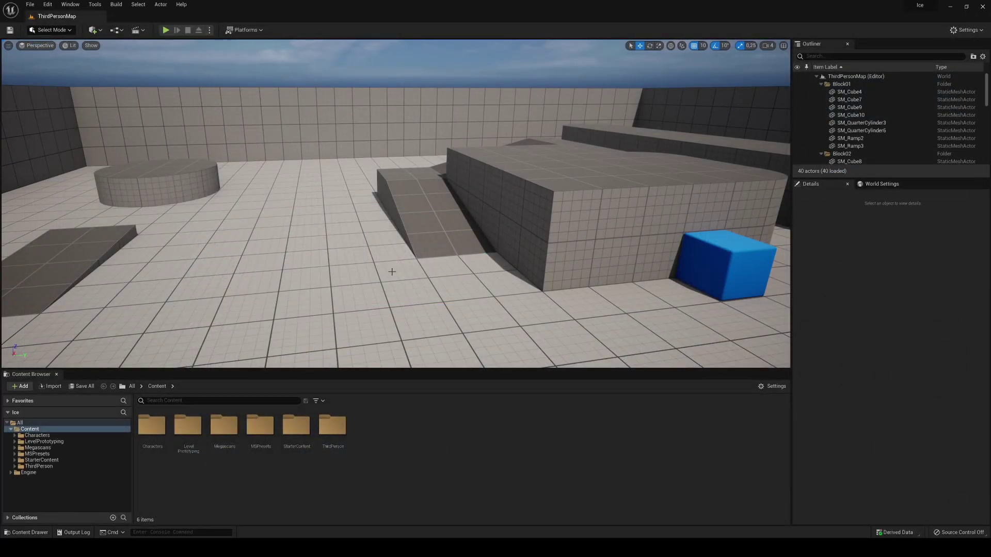
Create a new level from the Basic template
left_click(30, 4)
left_click(41, 23)
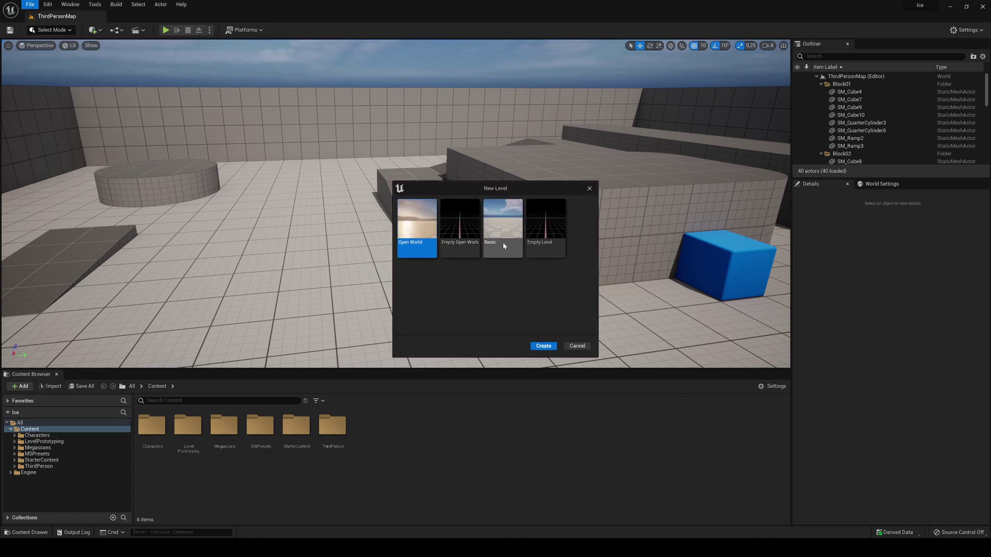
left_click(503, 245)
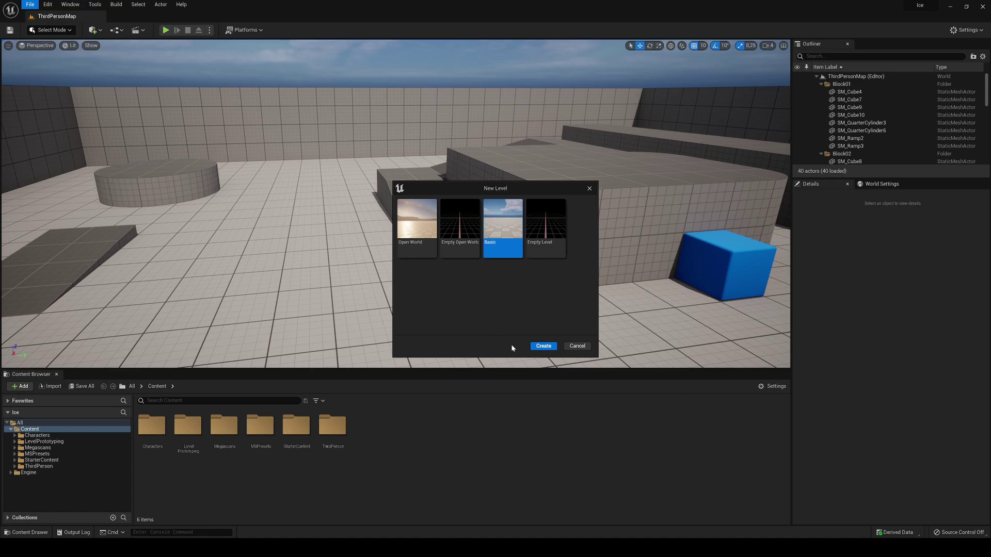
left_click(544, 346)
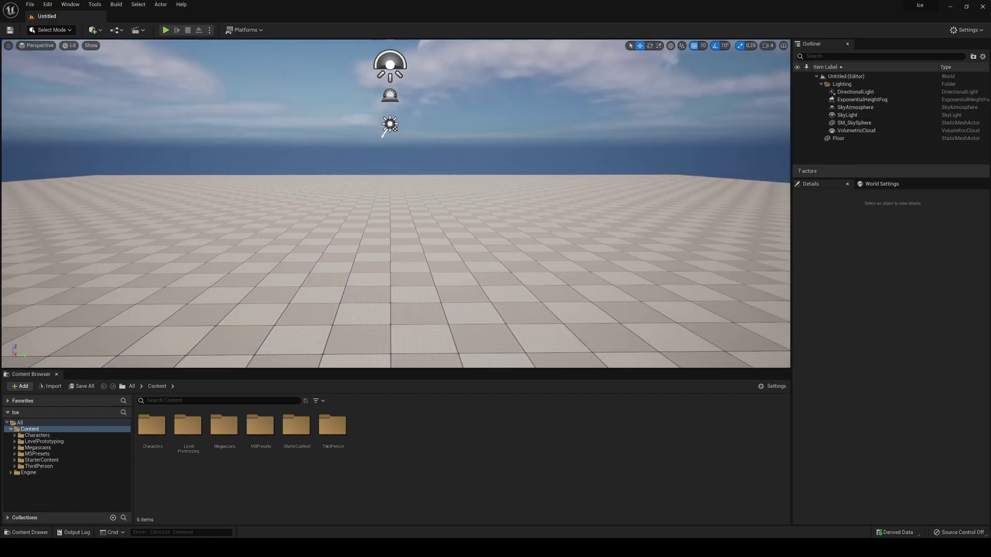
Delete the checkered Floor mesh from the level
key("s")
mouse_move(396, 204)
right_mouse_down()
mouse_move(396, 217)
mouse_move(396, 208)
right_mouse_up()
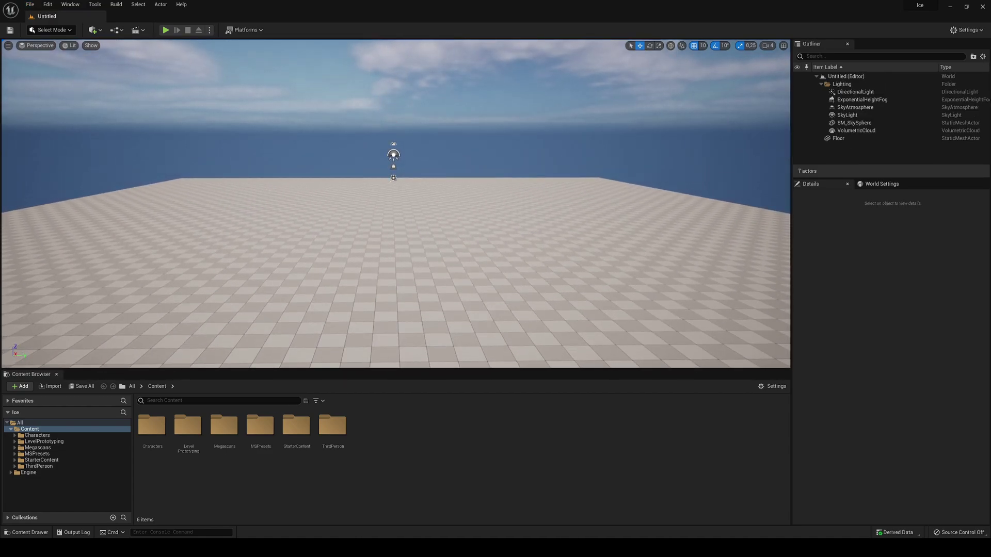
left_click(415, 241)
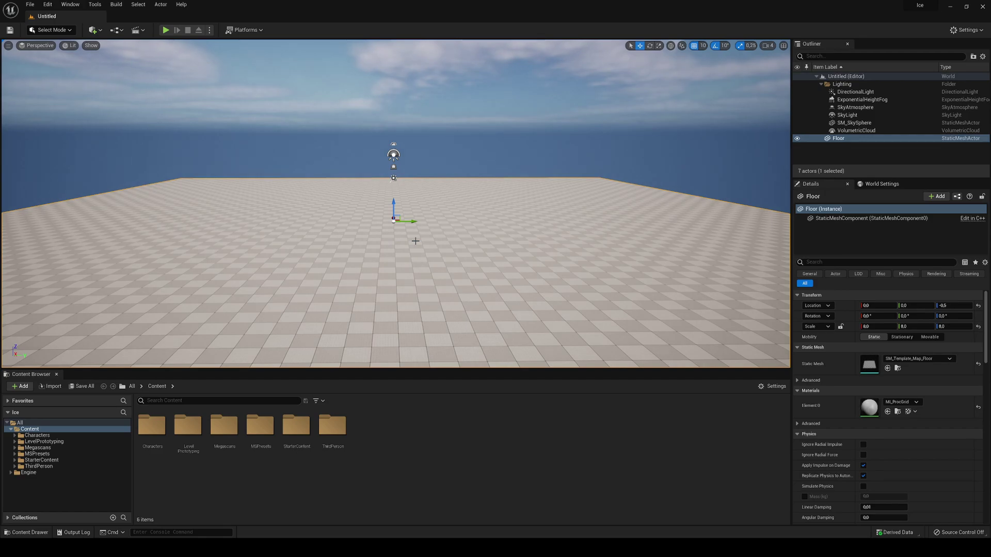
key("Delete")
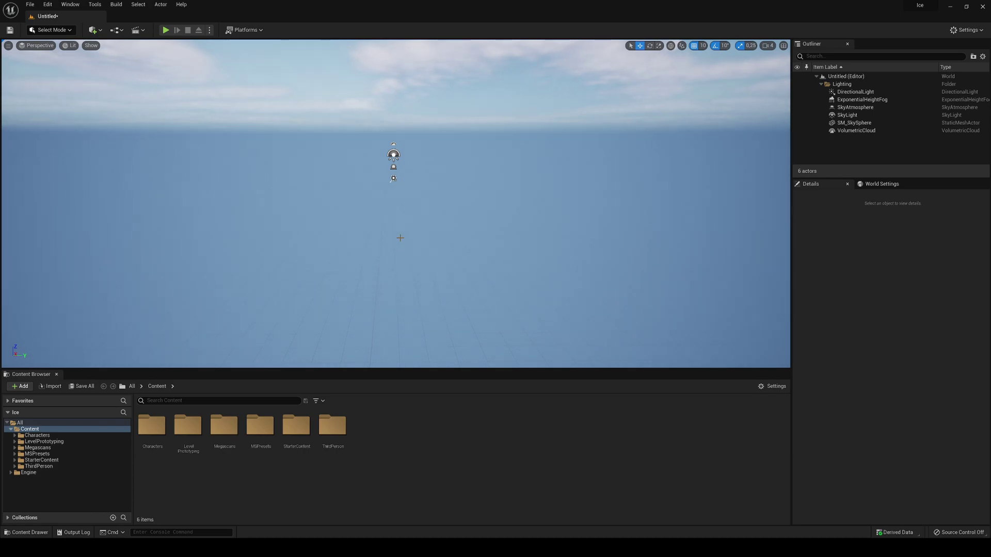
Create a new landscape with 63x63-quad sections, 8 × 8 components and an overall resolution of 505 × 505
right_click_drag(538, 207, 541, 210)
key("w")
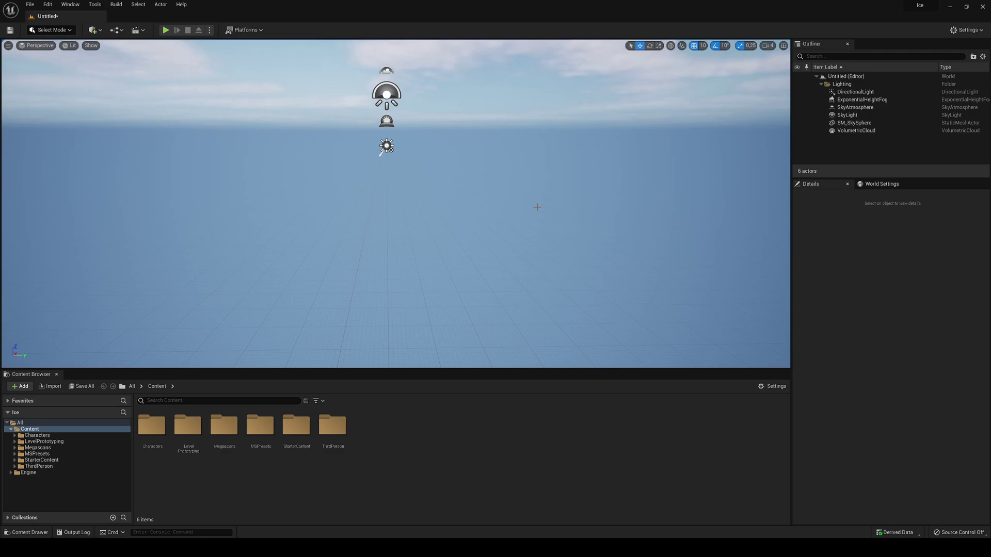
left_click(51, 30)
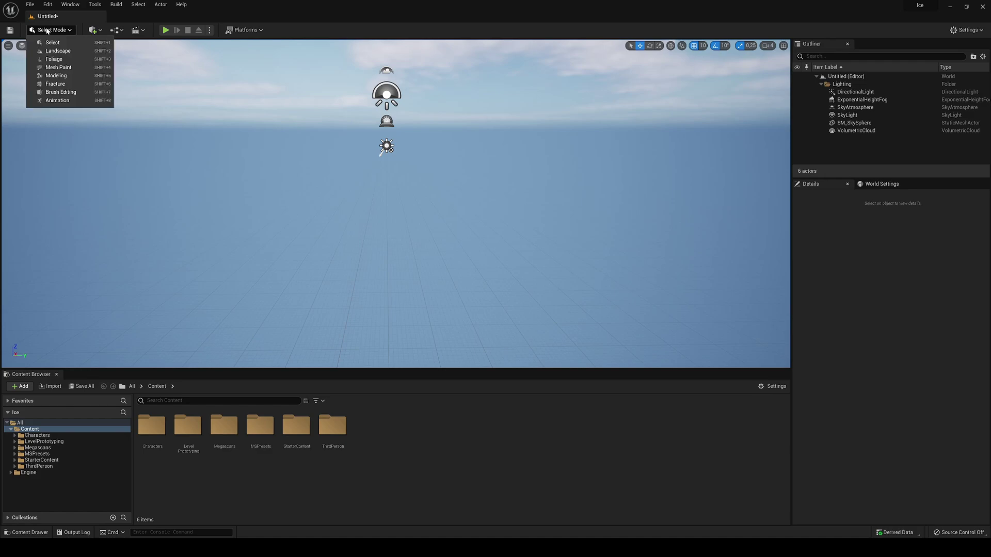
left_click(59, 53)
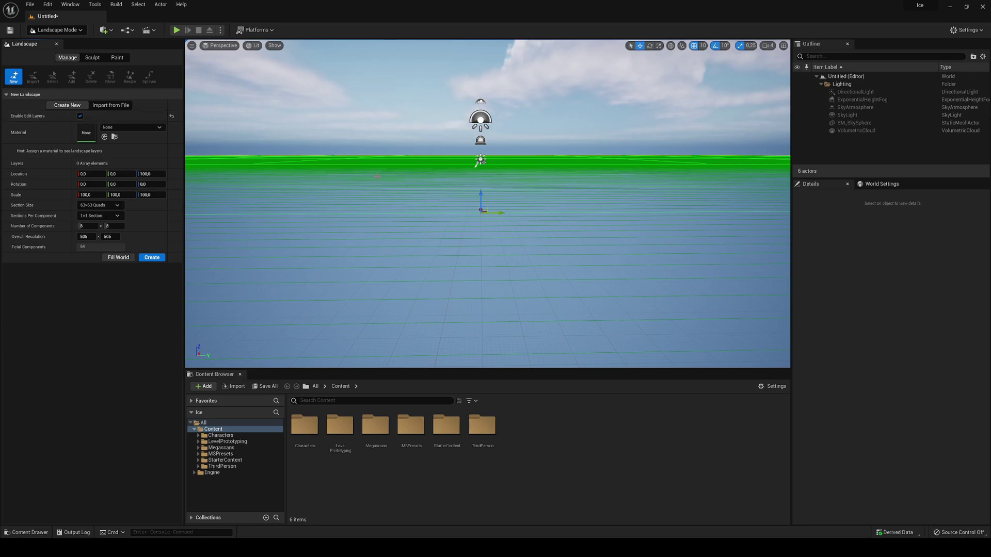
right_click_drag(378, 177, 489, 163)
mouse_move(430, 212)
right_mouse_down()
mouse_move(418, 146)
mouse_move(432, 204)
right_mouse_up()
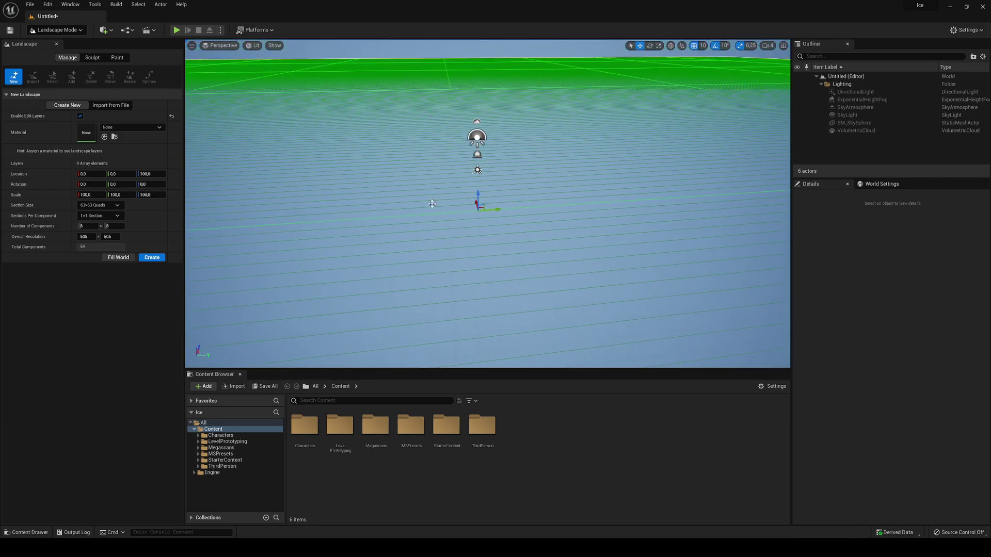
left_click(161, 261)
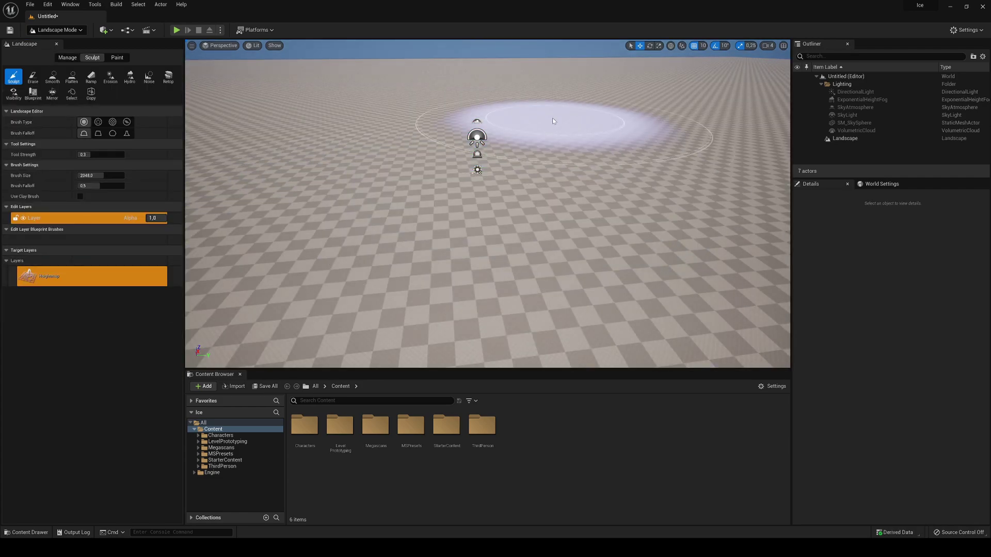
Place a Water Body Ocean actor in the level and reset its location to 0, 0, 0
left_click(56, 30)
left_click(52, 41)
left_click(98, 32)
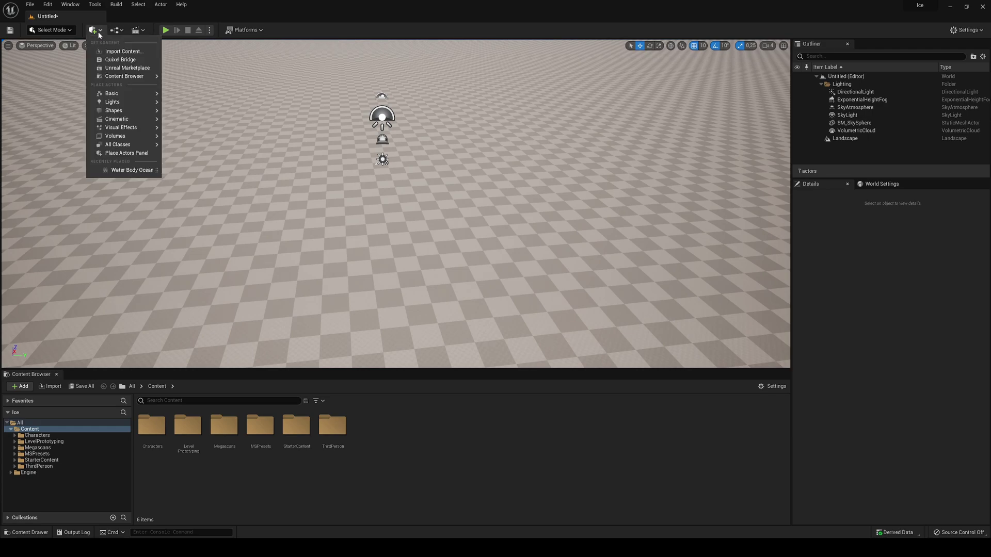
mouse_move(118, 144)
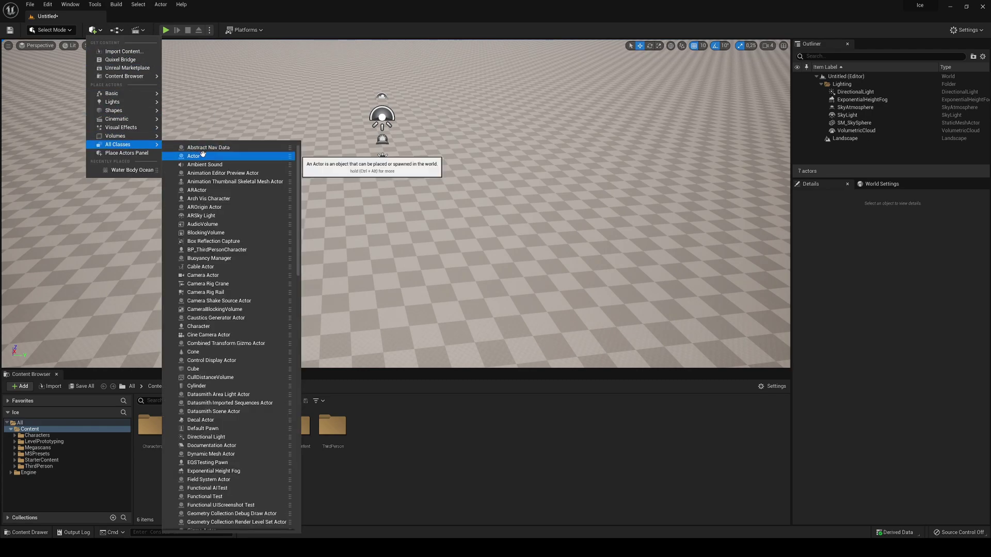
type("water")
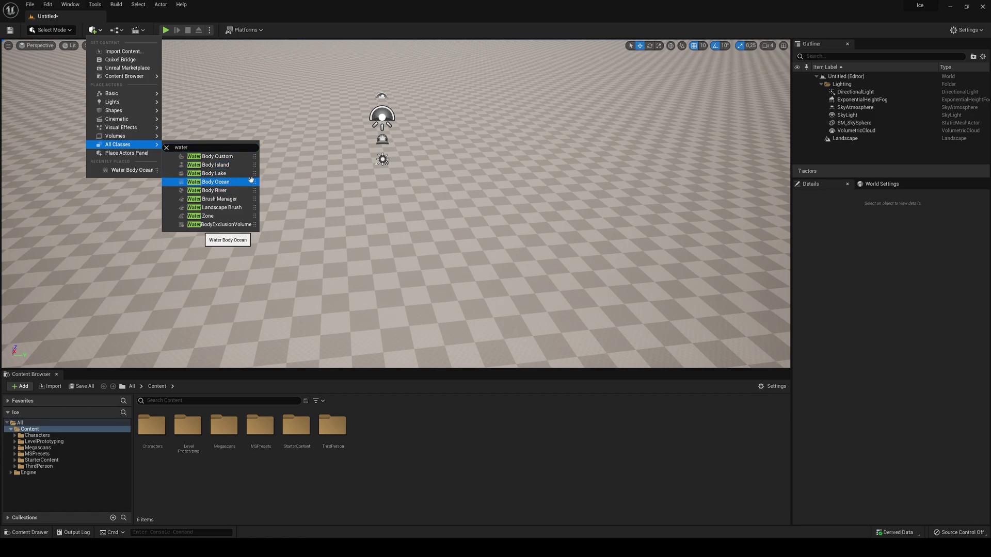
left_click(207, 182)
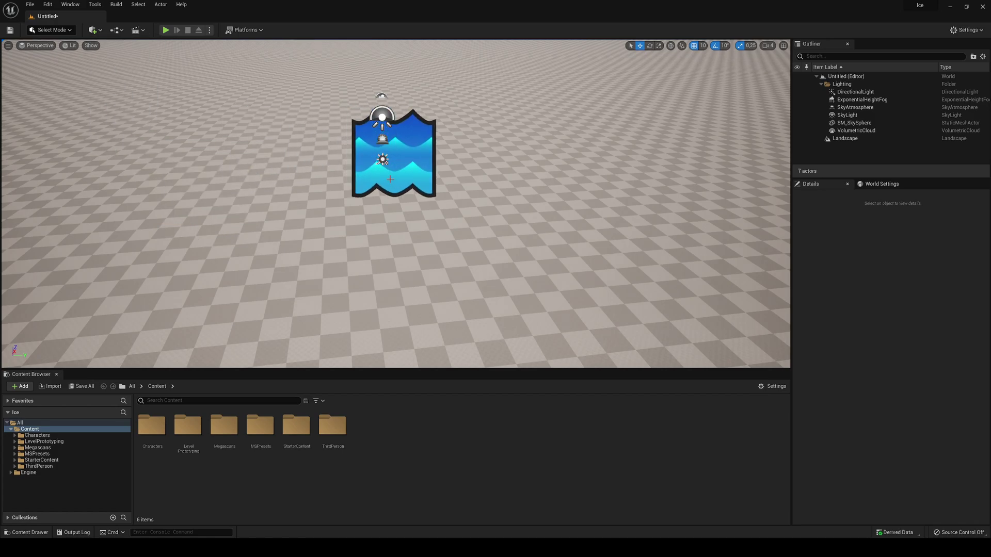
left_click(390, 179)
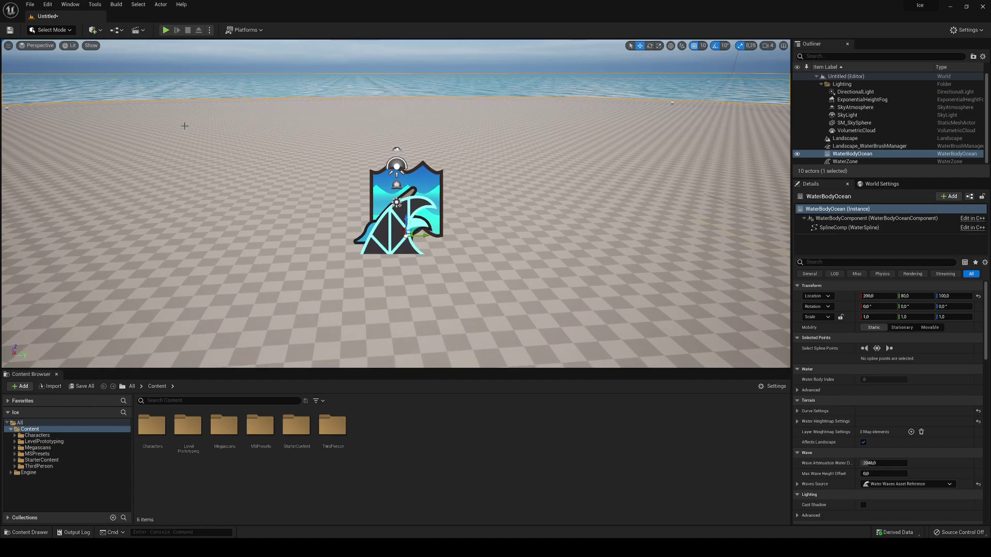
right_click_drag(184, 126, 155, 122)
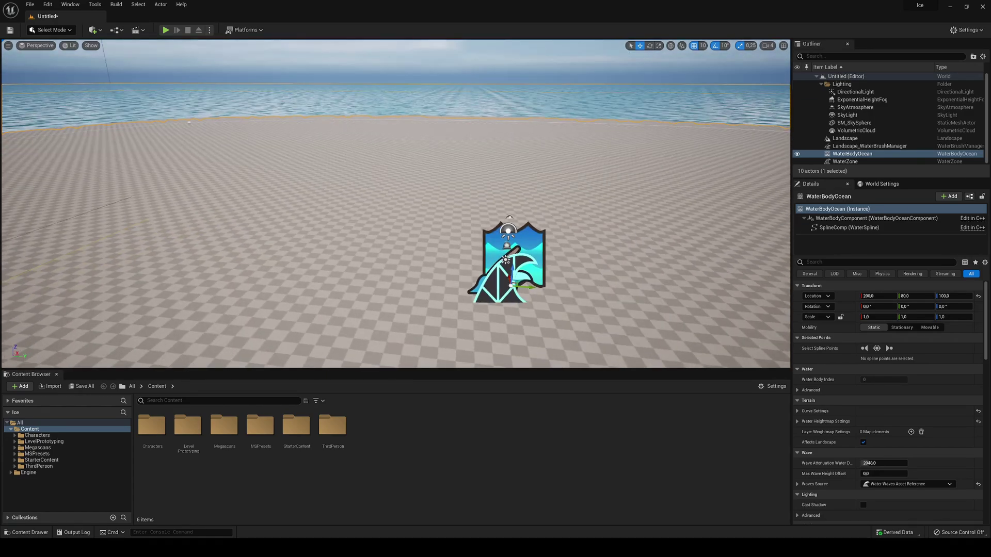
left_click(978, 297)
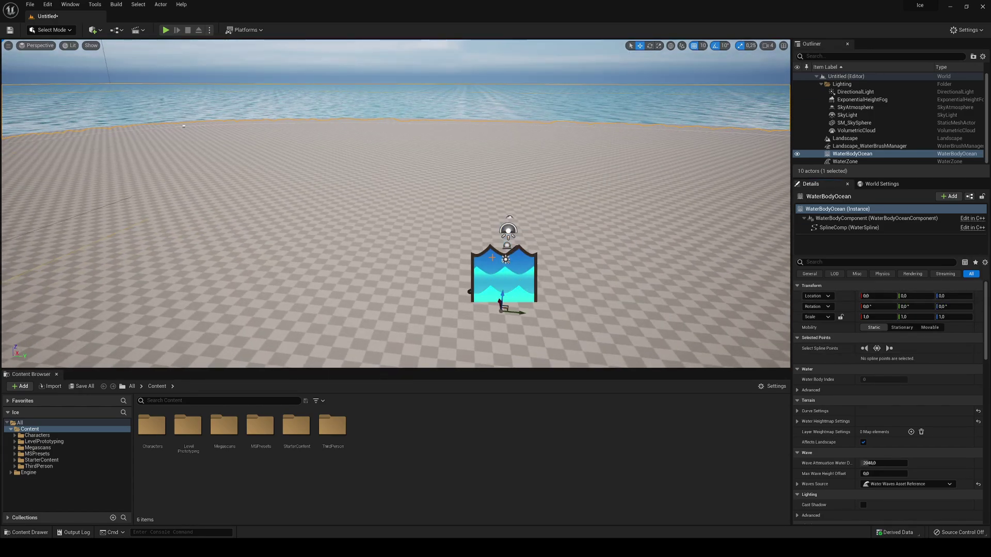
Move the ocean spline's near-left point inward to the middle of the island, narrowing the landmass on that side
right_click_drag(523, 252, 548, 354)
key("s")
right_click_drag(476, 234, 410, 197)
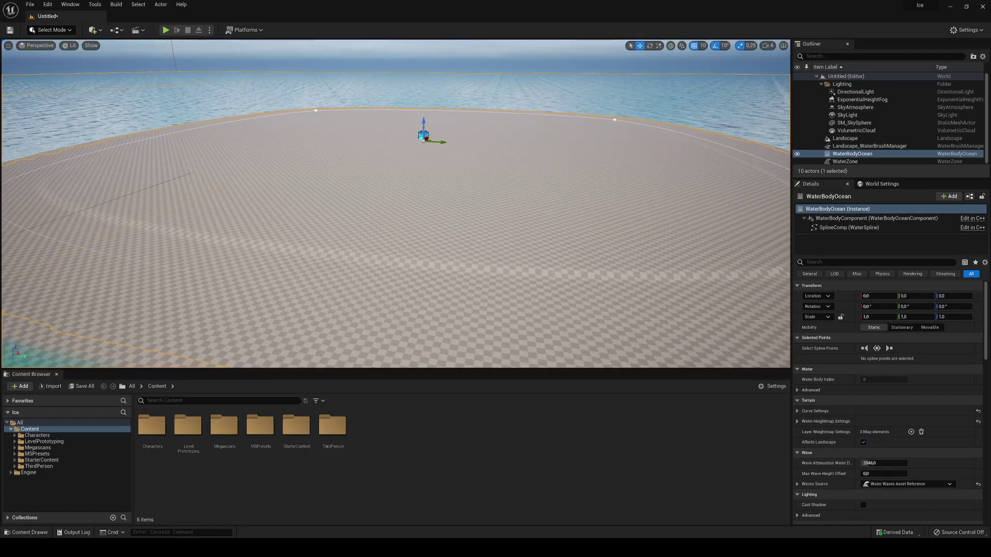
mouse_move(495, 163)
right_mouse_down()
mouse_move(447, 173)
mouse_move(480, 176)
right_mouse_up()
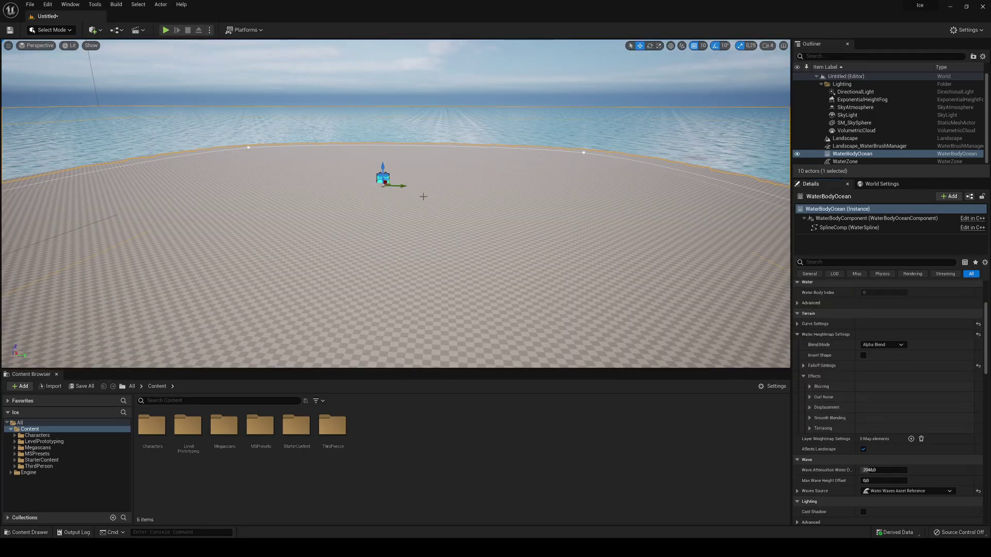
right_click_drag(438, 219, 438, 250)
left_click(129, 210)
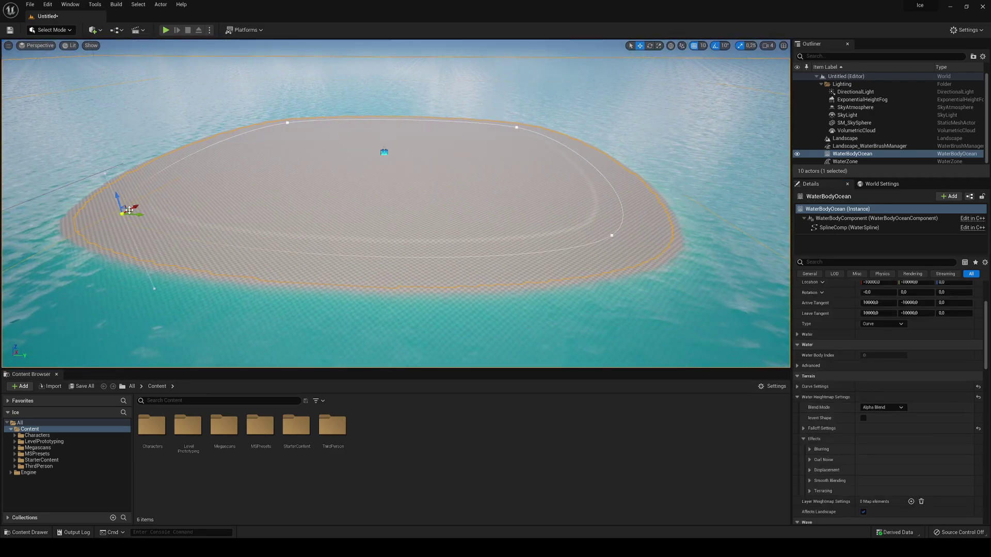
left_click_drag(132, 209, 383, 153)
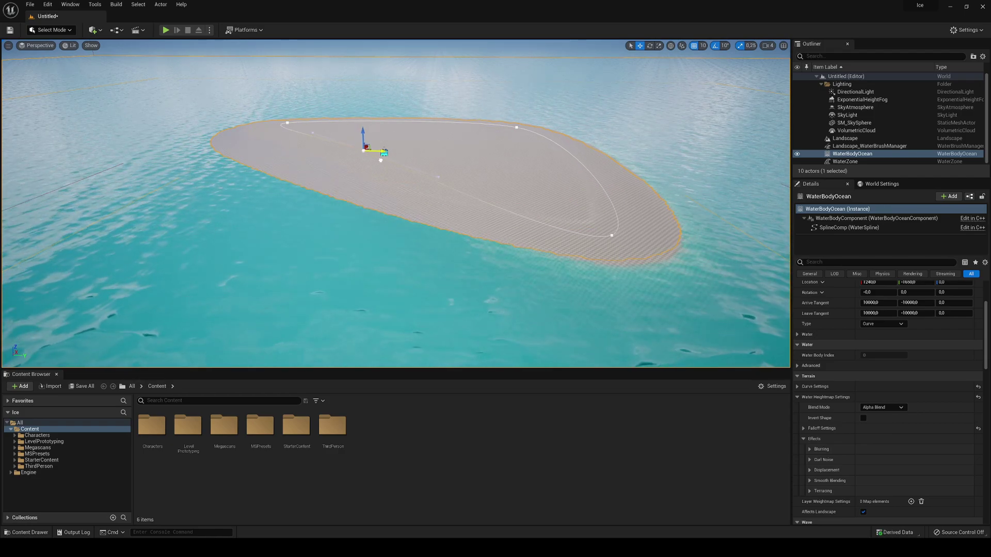
Move the ocean spline's near-right point inward toward the ocean actor to shorten the island on that side
left_click(612, 236)
right_click_drag(612, 236, 707, 266)
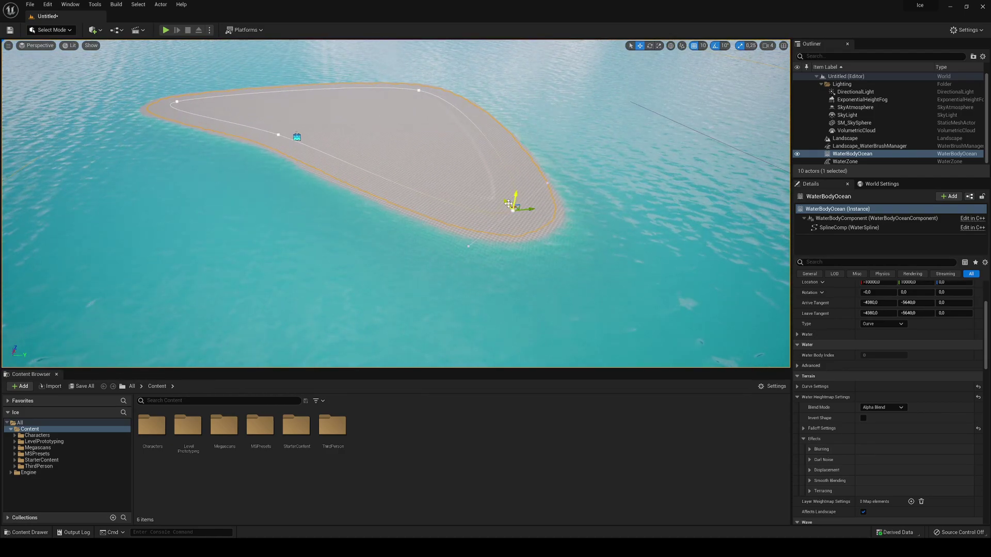
left_click_drag(506, 201, 339, 135)
right_click_drag(339, 135, 191, 140)
left_click_drag(433, 210, 470, 184)
Pull the two remaining outer ocean spline points in toward the ocean actor, shrinking the landmass to a small rounded island
left_click(725, 149)
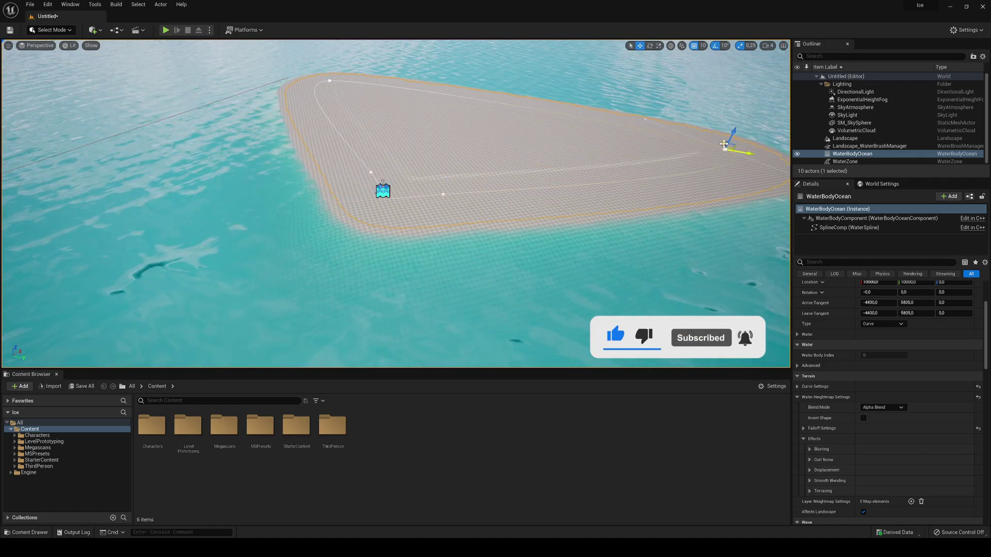
left_click_drag(722, 142, 455, 161)
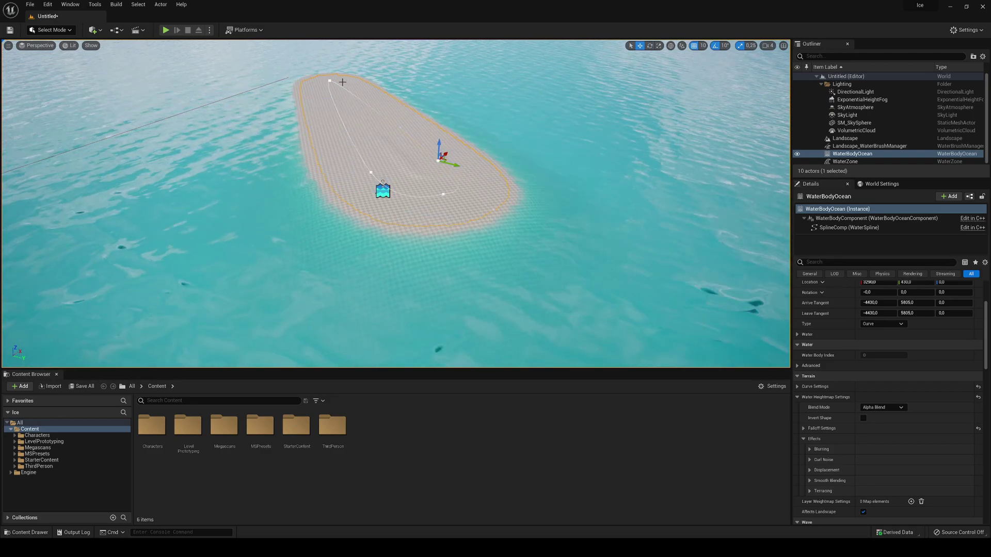
left_click(330, 82)
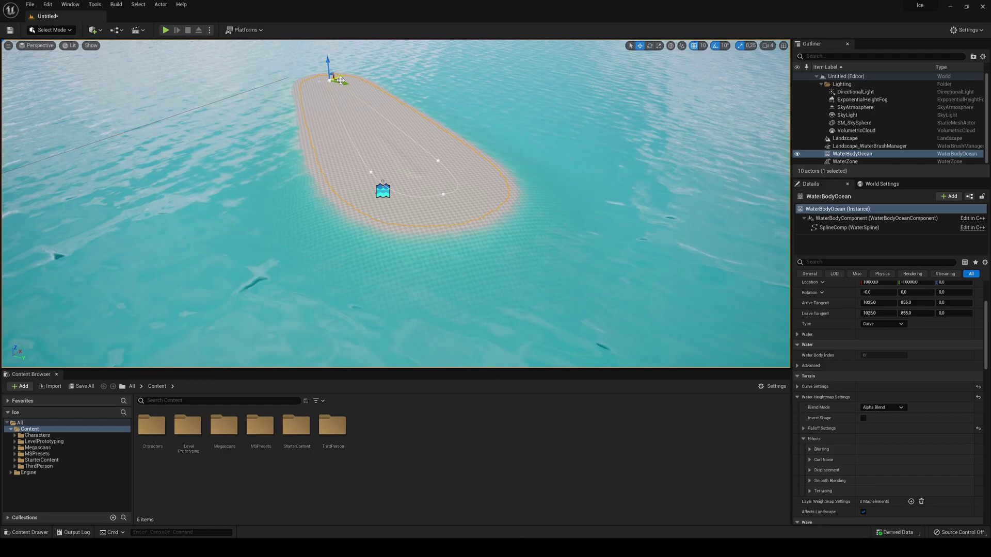
left_click_drag(339, 80, 406, 166)
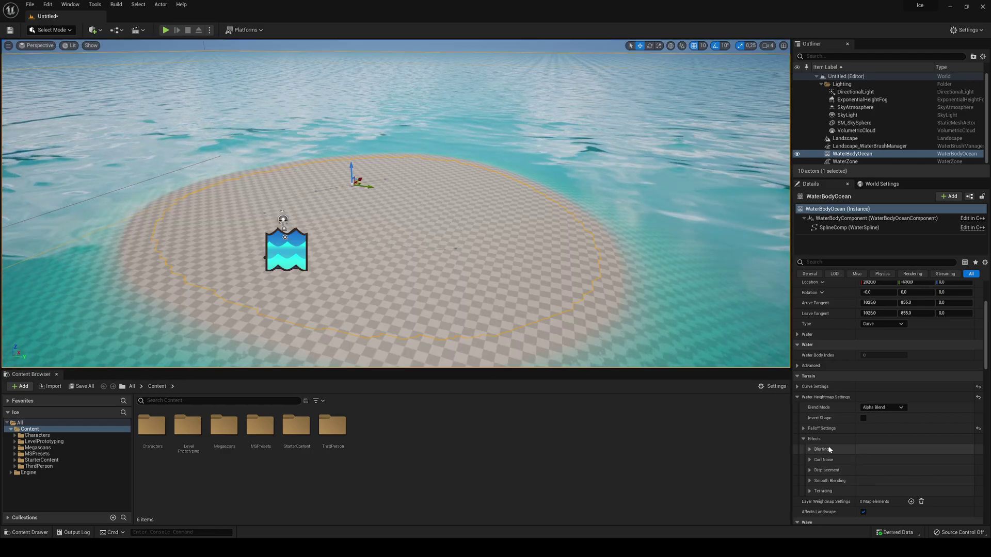
Set the ocean's heightmap falloff to angle 10, width 100, edge offset 100 and Z offset 0
scroll(827, 450, "up", 1)
left_click(824, 456)
scroll(813, 410, "down", 2)
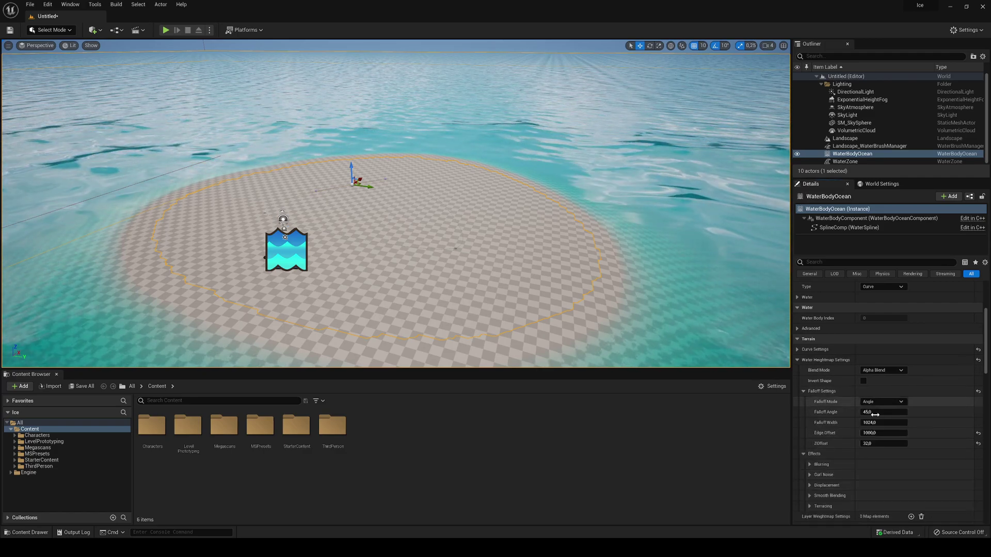
left_click(878, 412)
type("10")
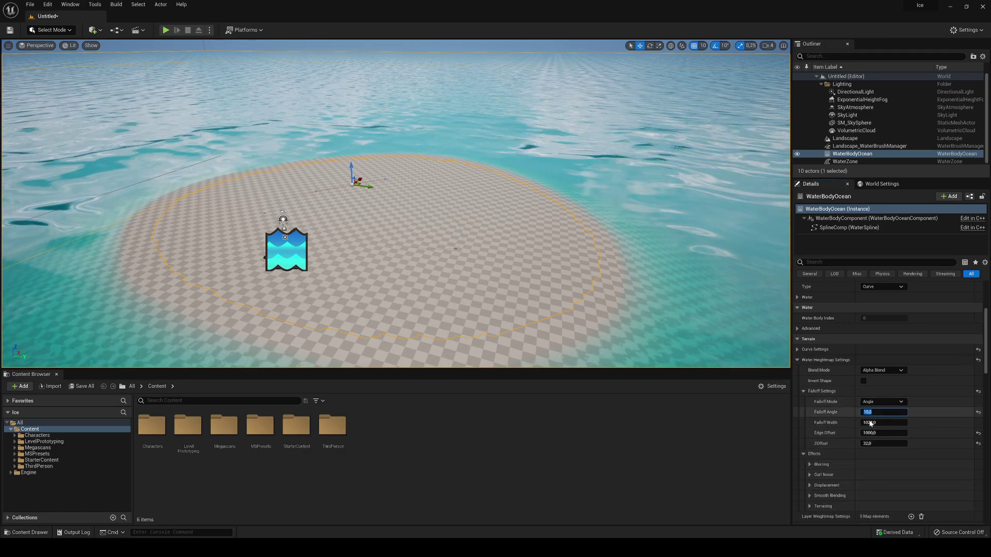
left_click(871, 422)
type("100")
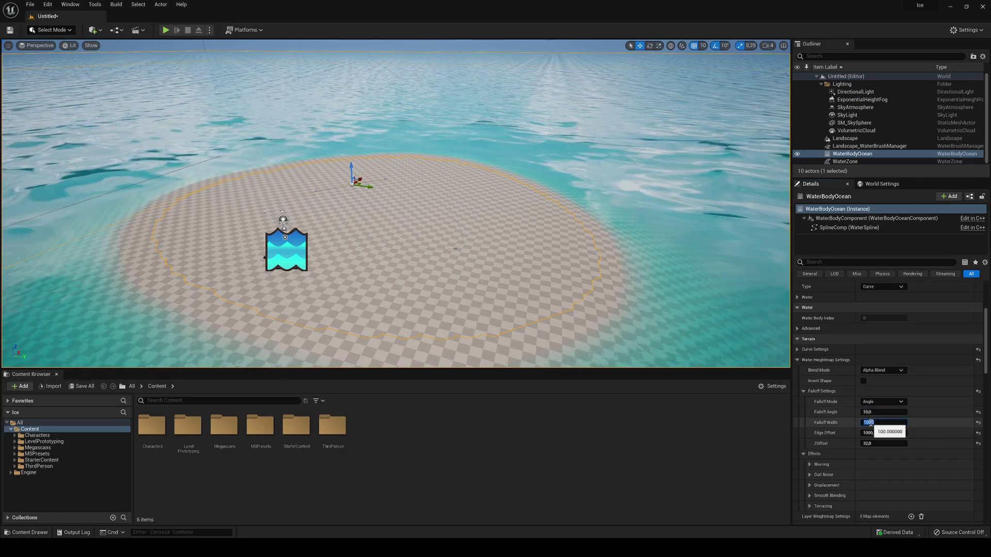
left_click(884, 434)
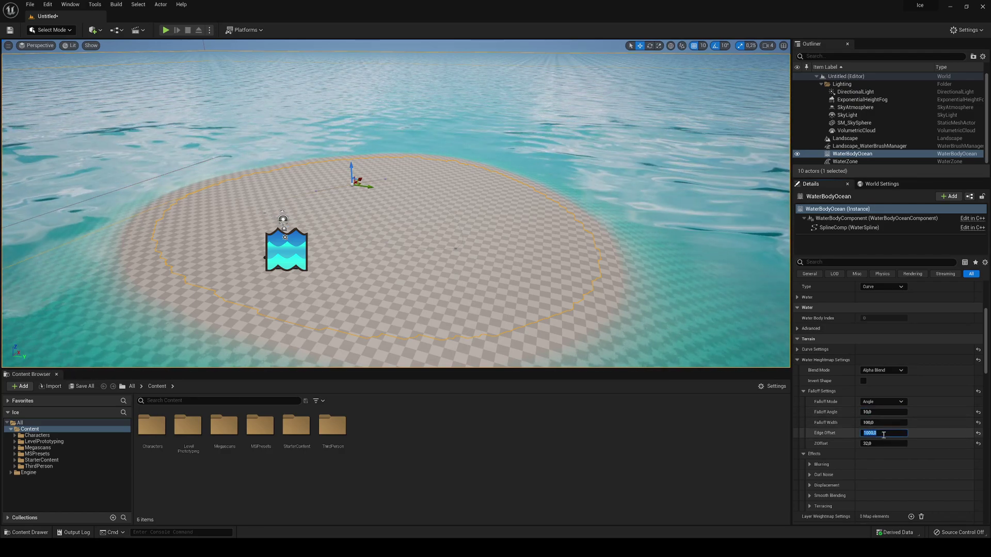
type("100")
key("Return")
left_click(880, 444)
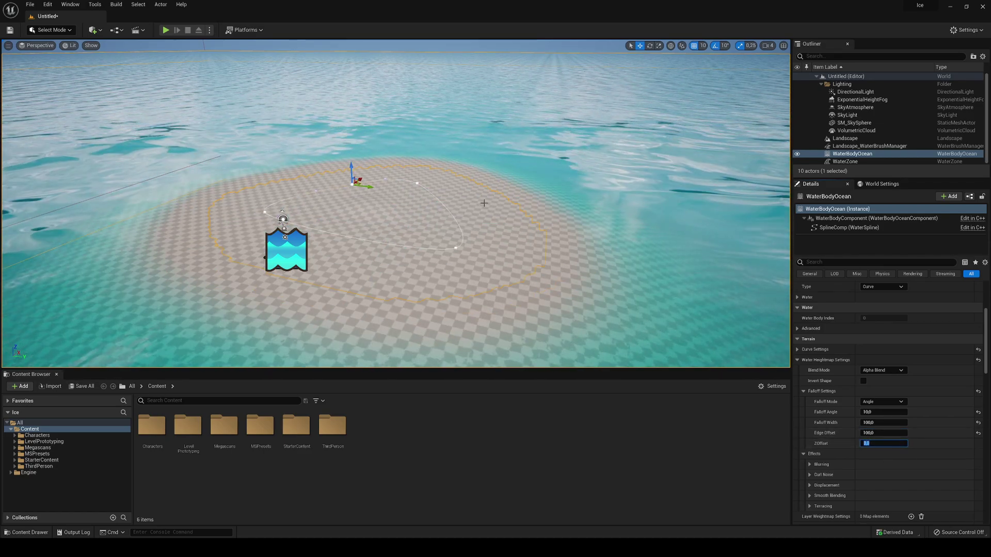
Move the ocean spline's nearer points closer to the others so the island becomes smaller and more compact
right_click_drag(484, 204, 417, 204)
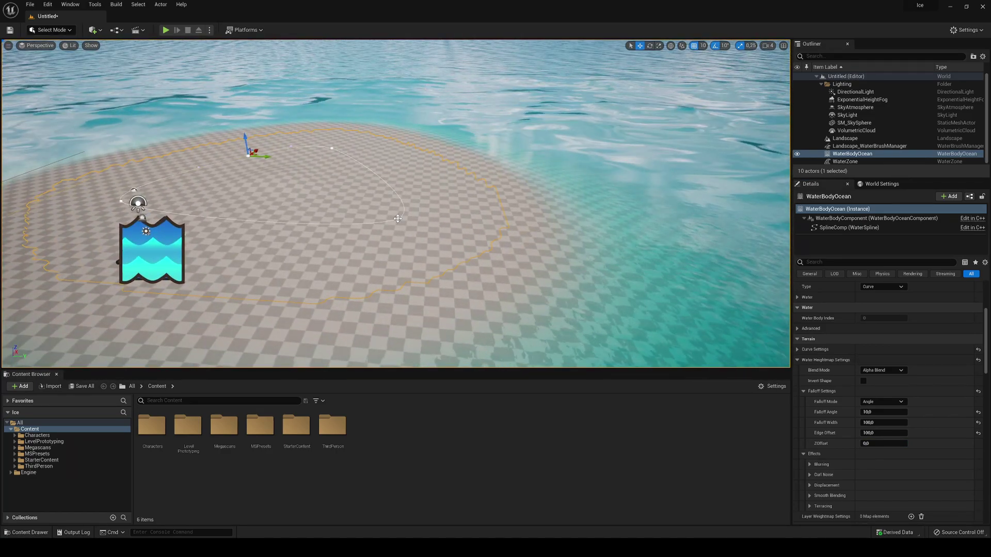
left_click_drag(405, 218, 318, 189)
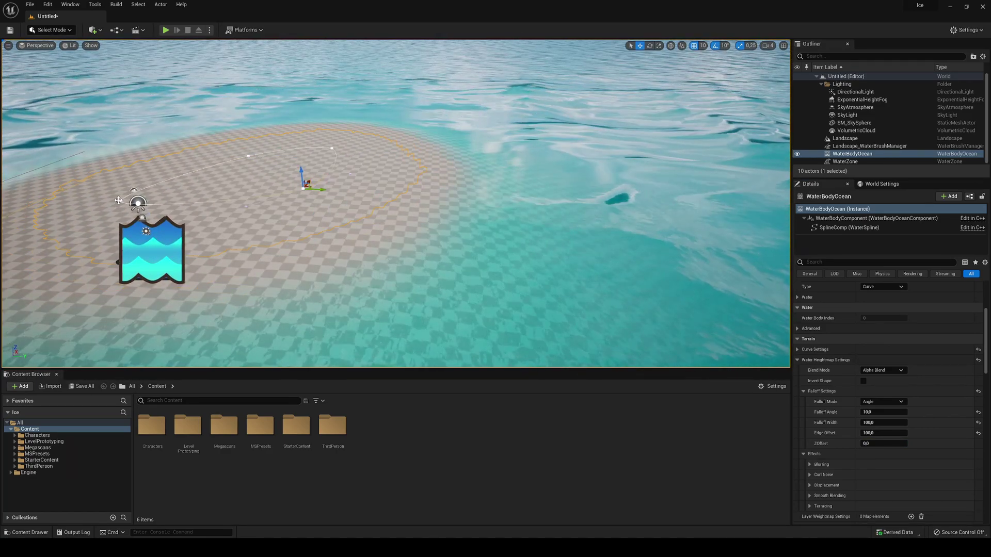
left_click_drag(191, 177, 191, 179)
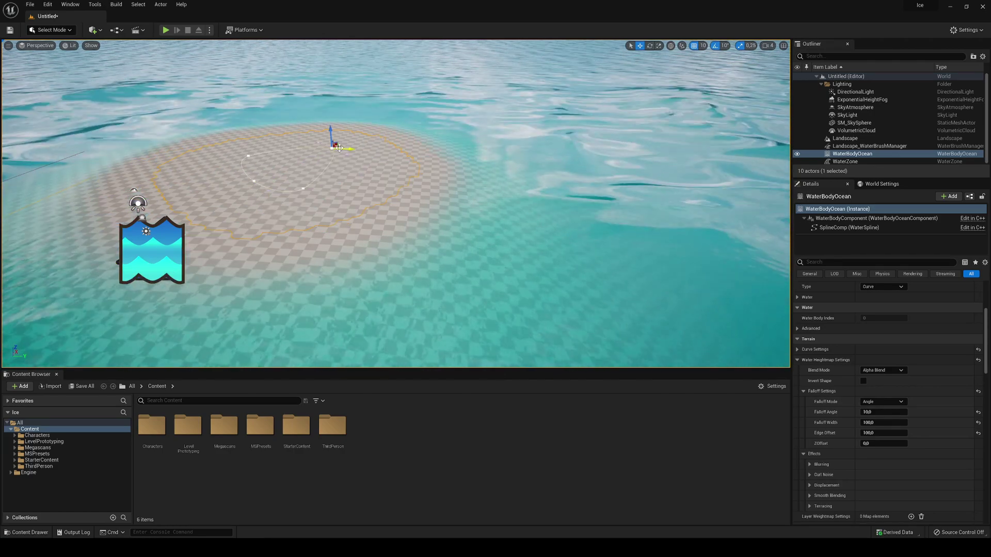
right_click_drag(396, 204, 356, 183)
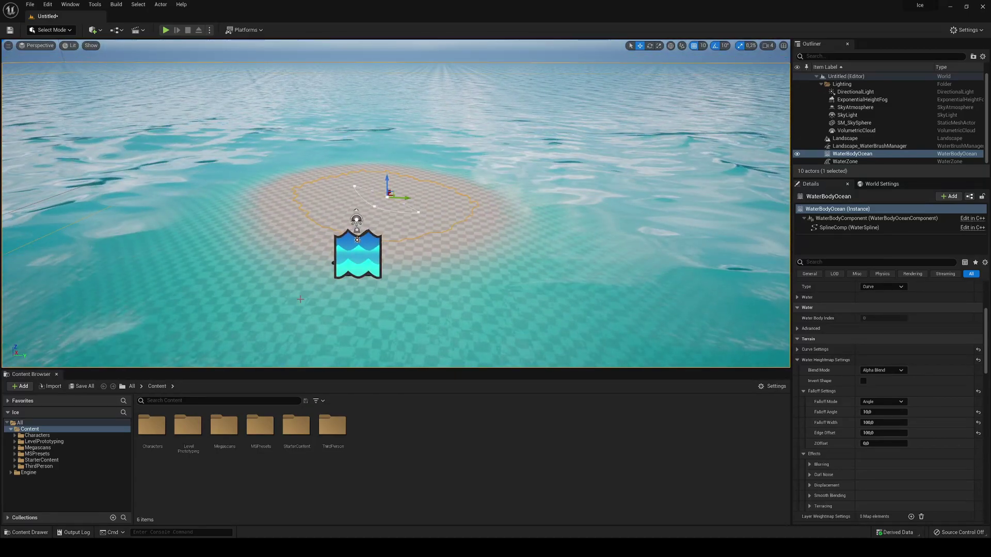
mouse_move(476, 305)
right_mouse_down()
mouse_move(621, 274)
mouse_move(477, 305)
right_mouse_up()
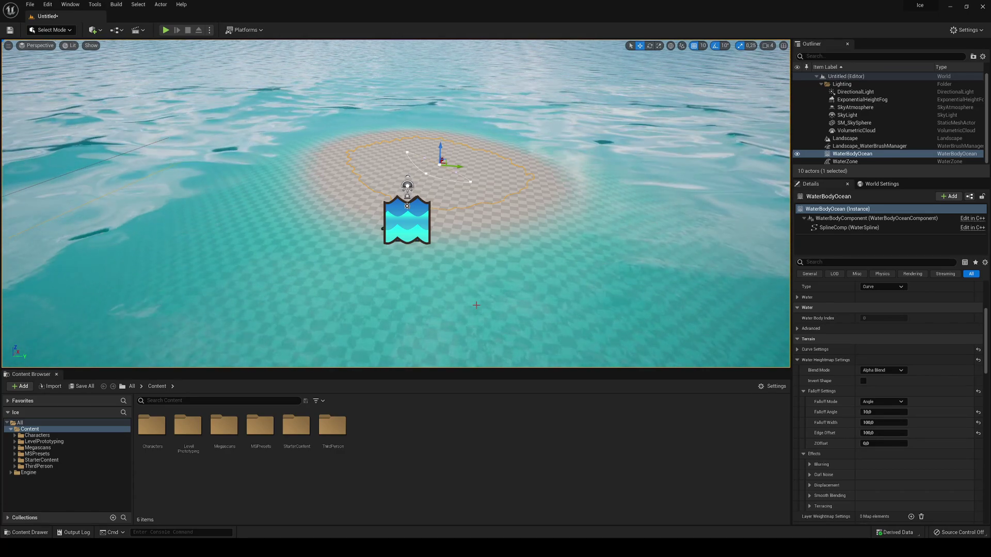
Place the Snowy_Ground static mesh from the Megascans 3D_Assets folder on the middle of the island
double_click(224, 426)
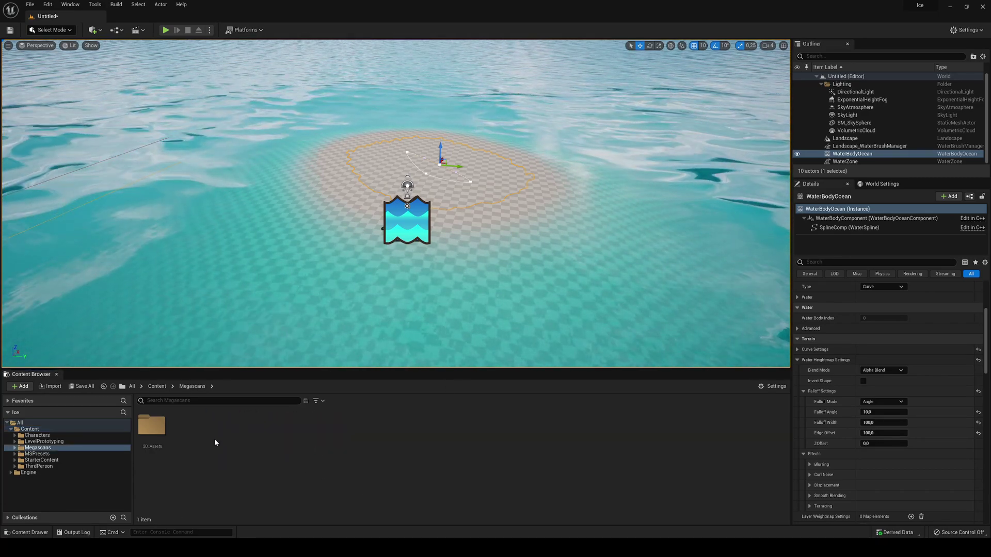
double_click(155, 431)
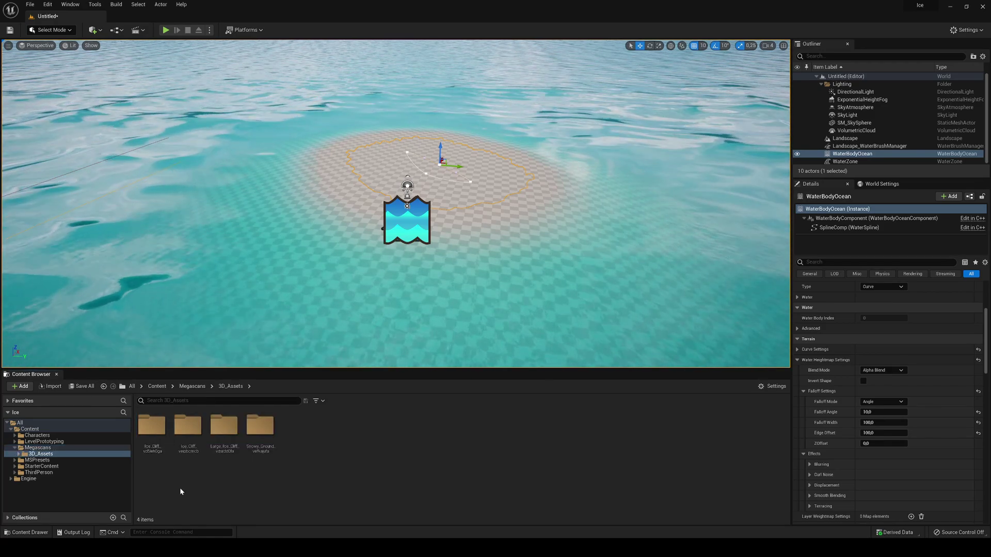
double_click(260, 431)
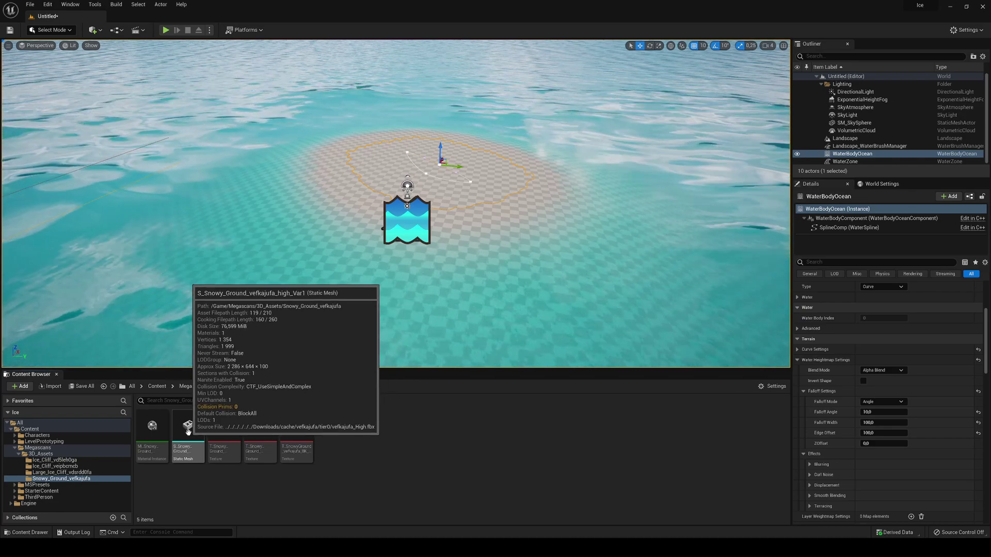
left_click_drag(189, 431, 419, 176)
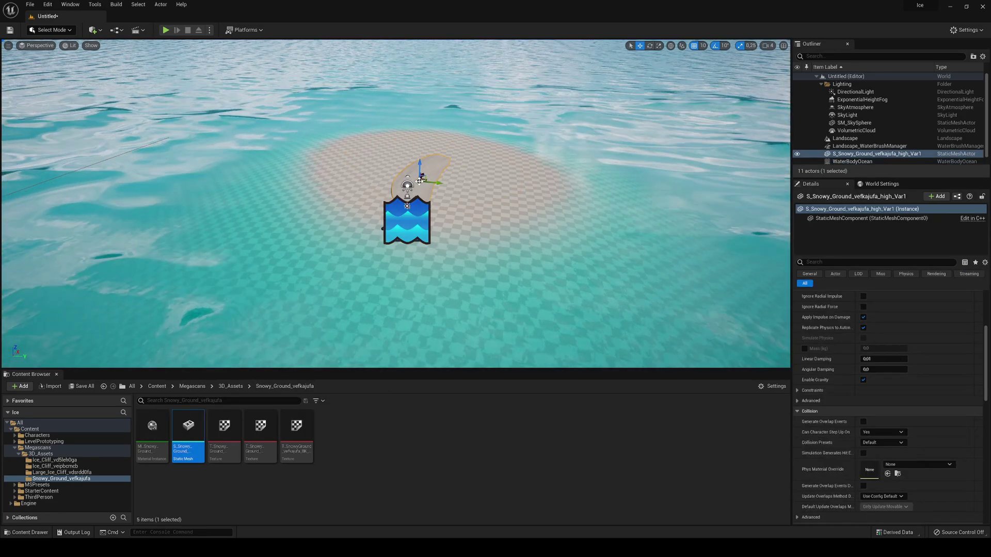
right_click_drag(419, 176, 435, 189)
key("w")
key("s")
key("d")
key("w")
key("s")
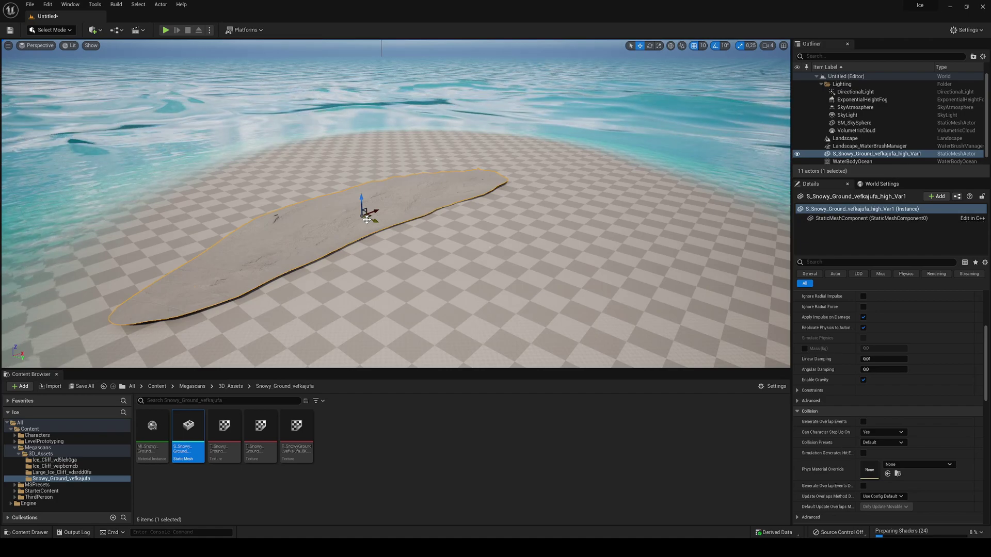
Create a Levels folder under Content and save the level in it as IcebergIsland
key("ctrl+s")
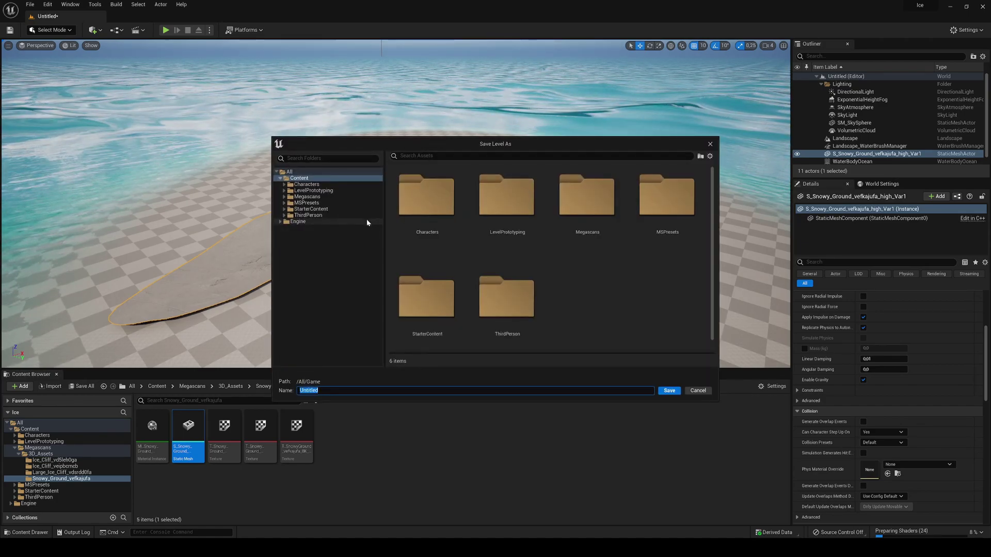
right_click(564, 287)
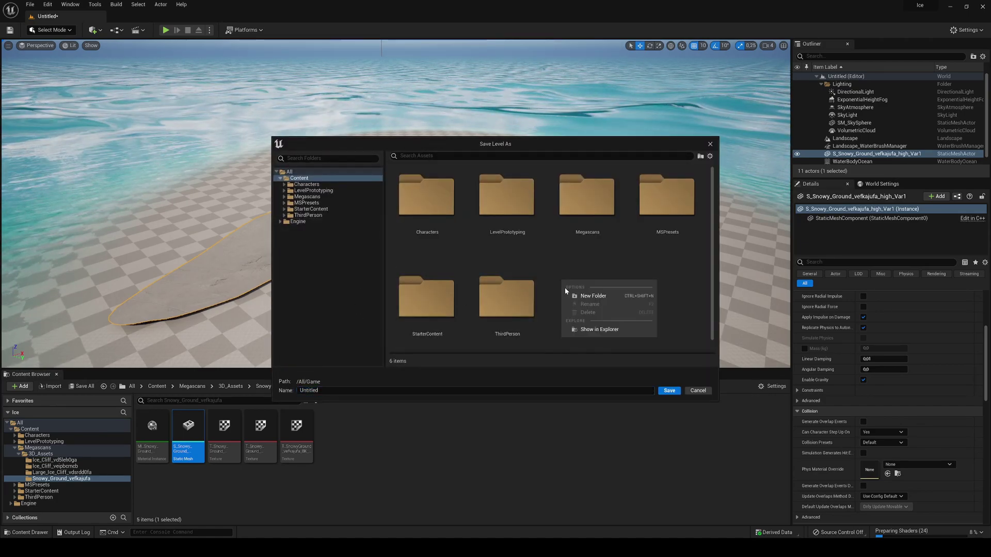
left_click(576, 297)
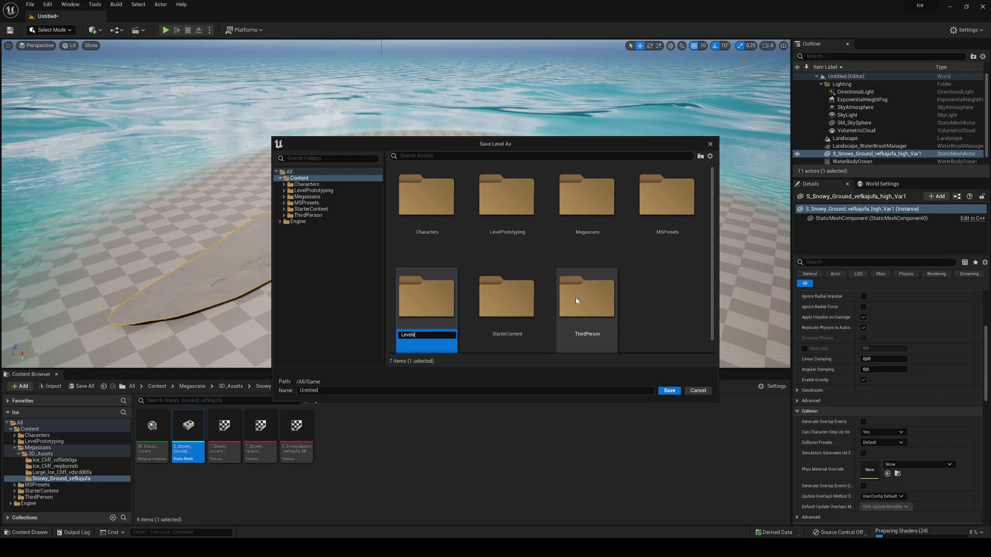
key("Return")
double_click(447, 295)
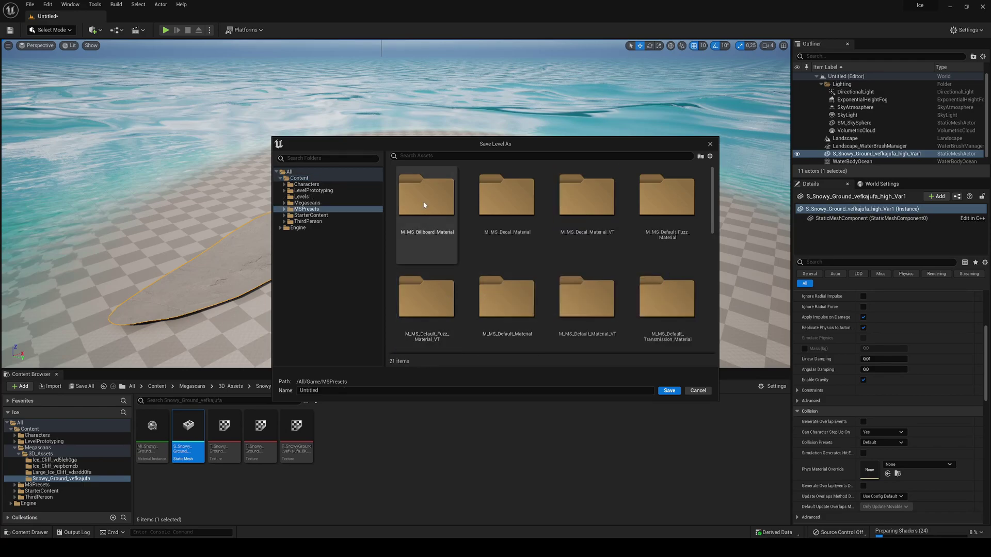
left_click(305, 178)
double_click(566, 205)
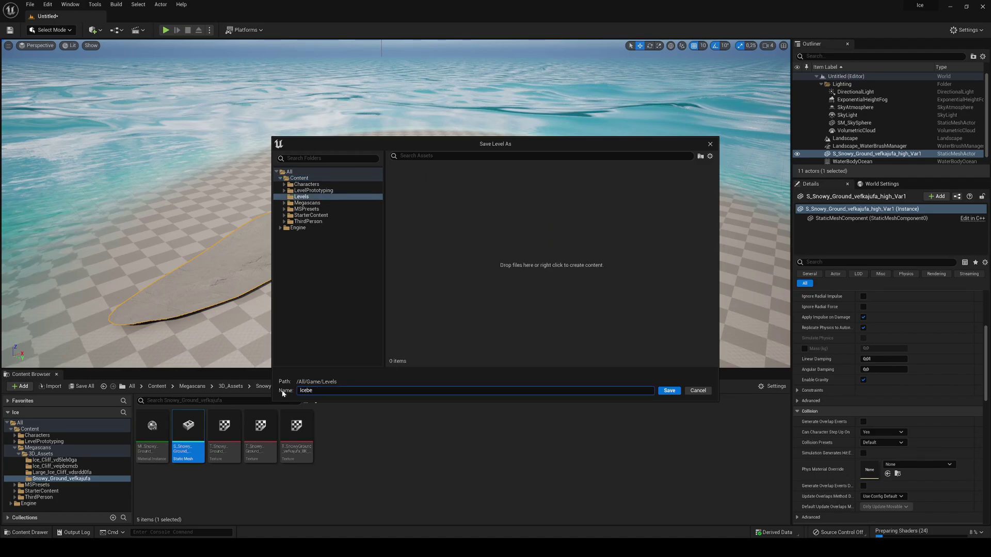
type("Iceberg")
key("BackSpace")
left_click(669, 391)
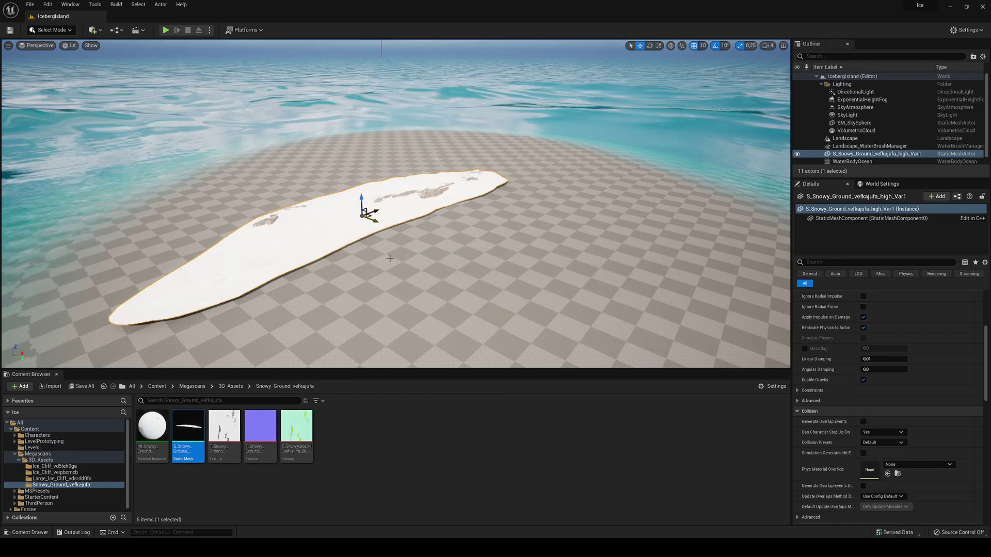
Play the level and run the character around the snowy ground mesh to judge its scale
right_click_drag(395, 204, 443, 268)
right_click_drag(413, 144, 412, 156)
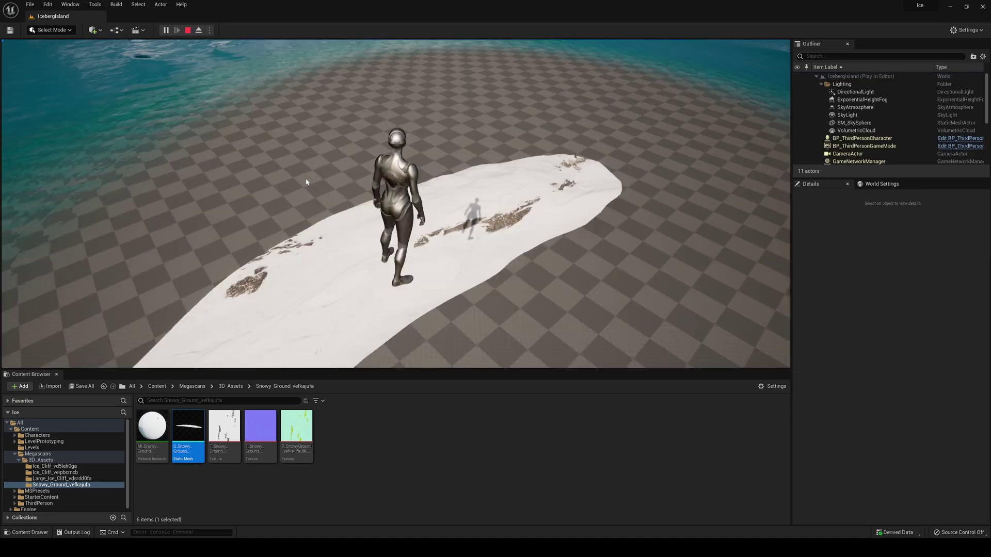
left_click(306, 183)
key("w")
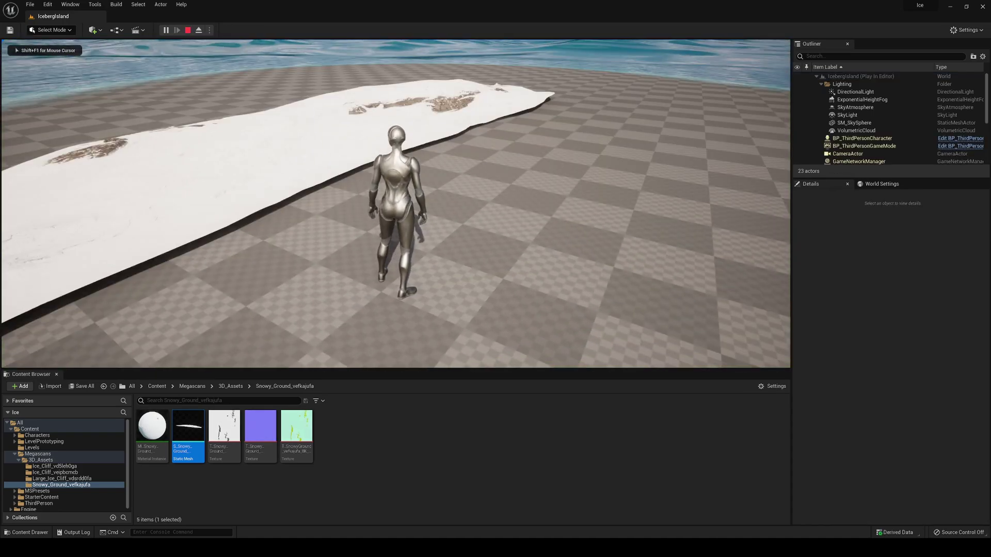
mouse_move(397, 203)
key("w")
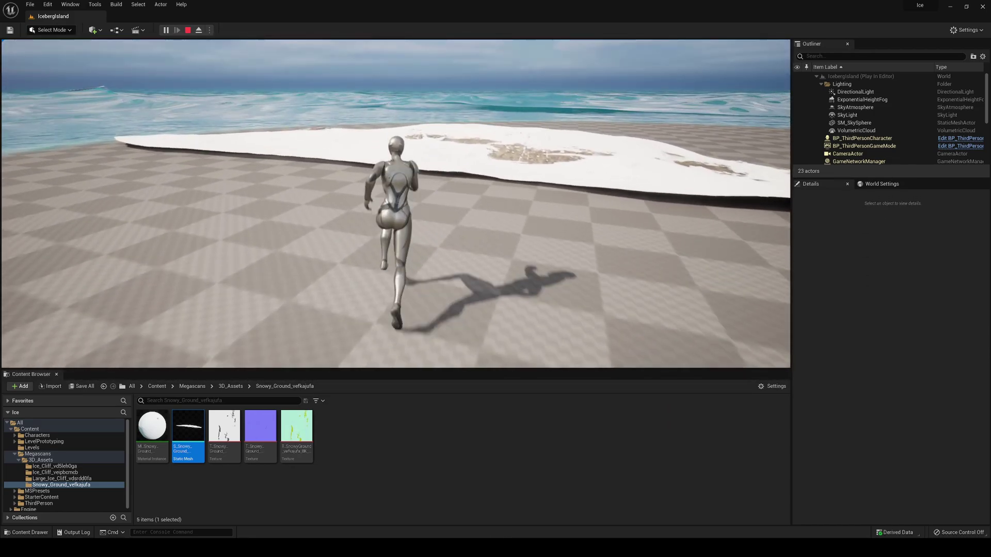
key("a")
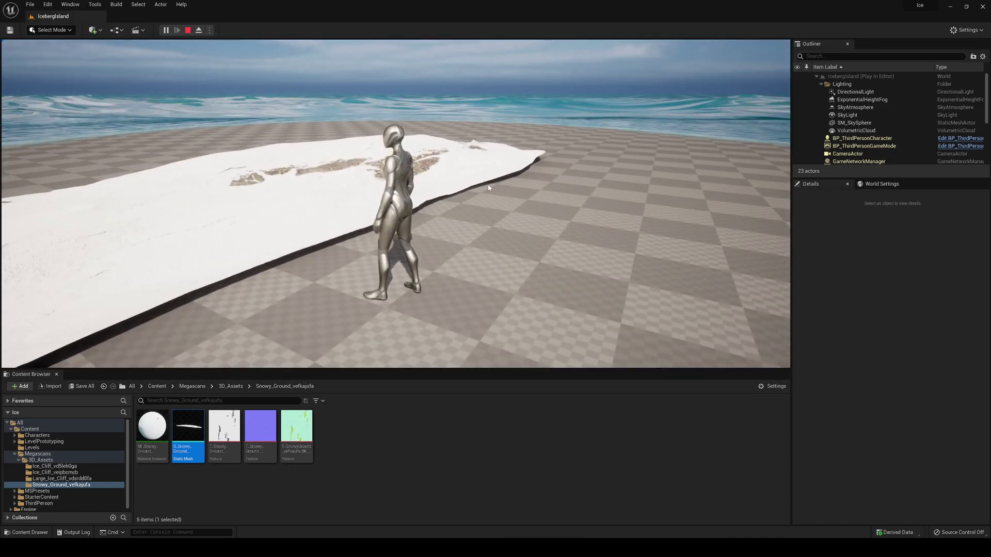
key("Escape")
Move the snowy ground mesh off the checkered island into the open water
key("s")
right_click_drag(522, 179, 493, 227)
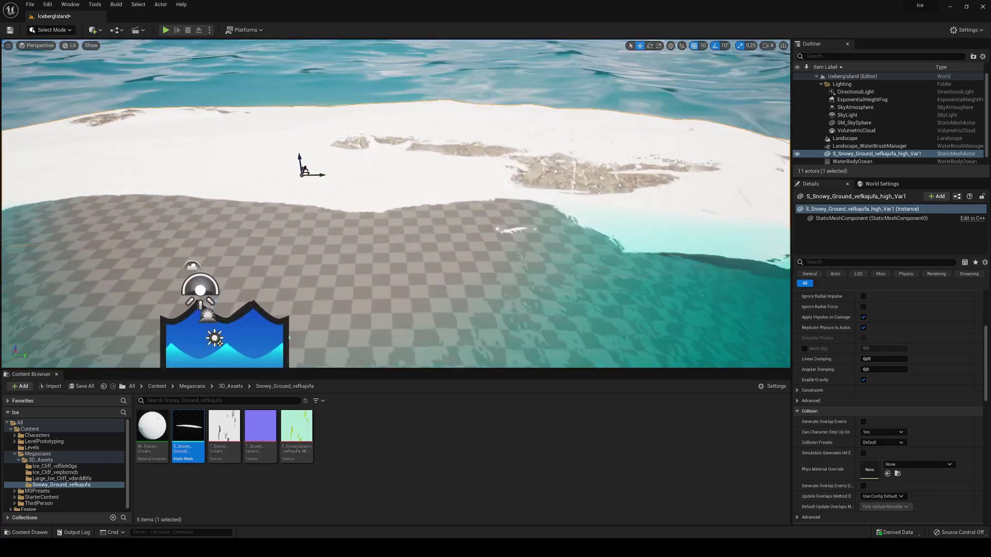
right_click_drag(314, 279, 336, 271)
left_click_drag(281, 249, 487, 154)
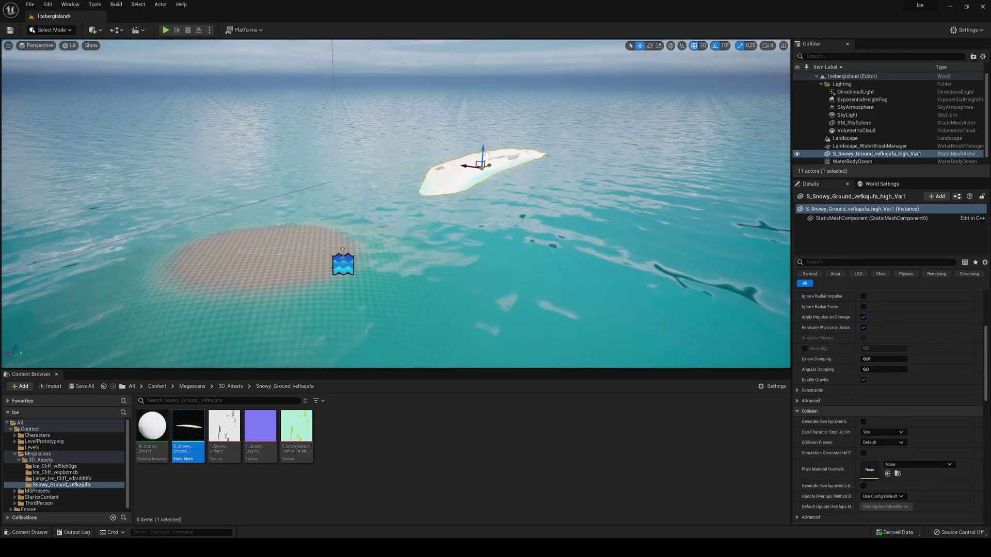
key("f")
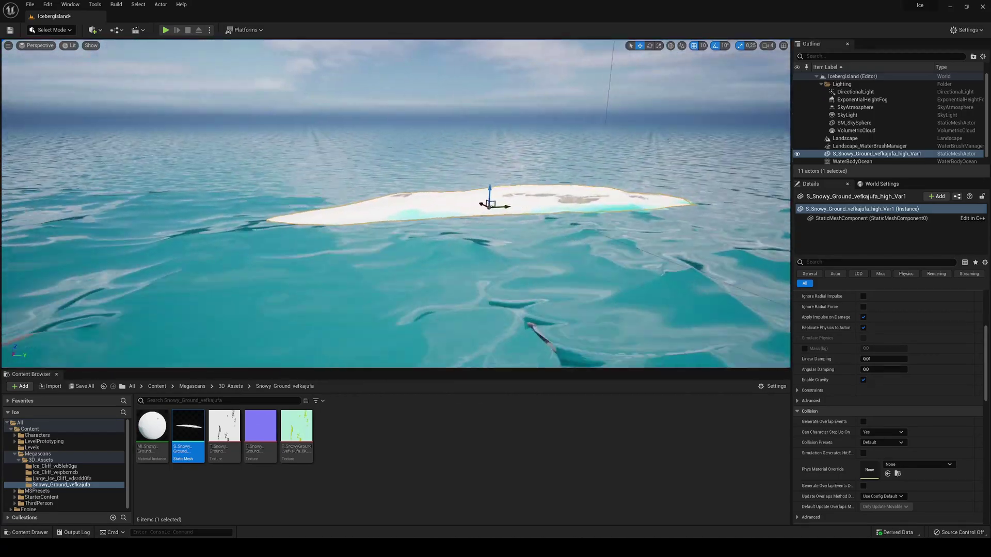
key("w")
right_click_drag(368, 197, 431, 215)
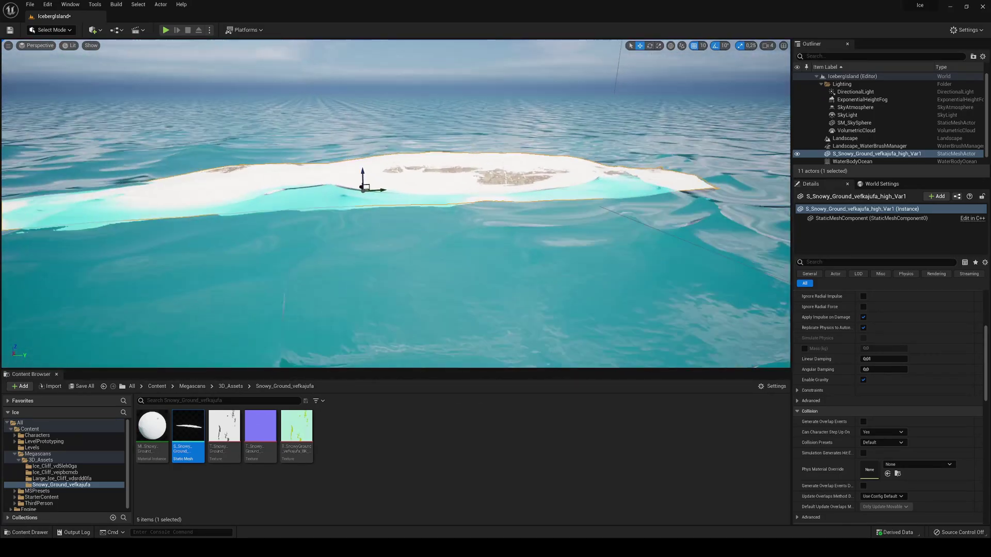
Scale up the snowy ground mesh uniformly so it forms a larger snow bank in the water
key("r")
left_click_drag(365, 193, 382, 182)
right_click_drag(382, 191, 413, 212)
key("w")
key("d")
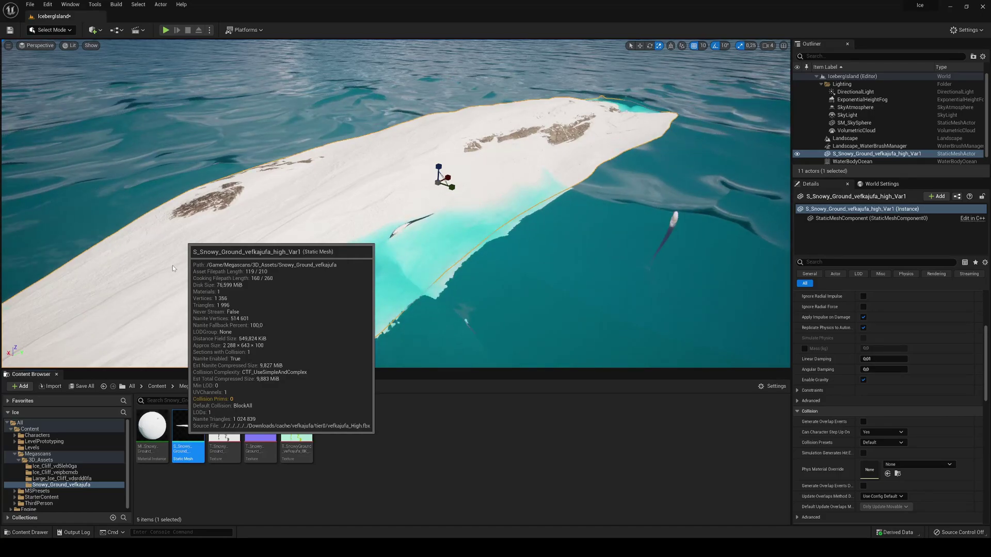
Open the snowy ground static mesh for editing and dock its editor beside the level
double_click(188, 429)
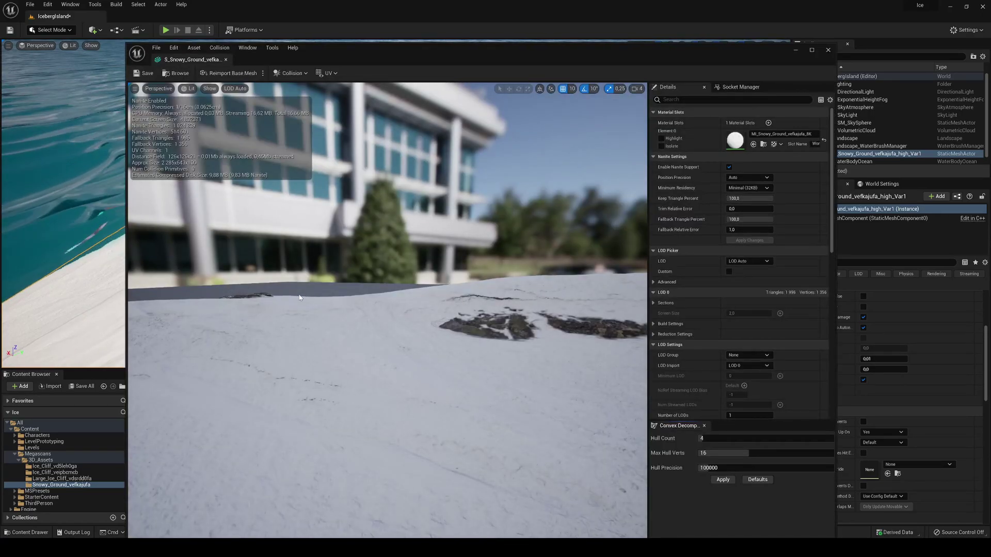
scroll(299, 298, "down", 3)
right_click_drag(299, 297, 331, 341)
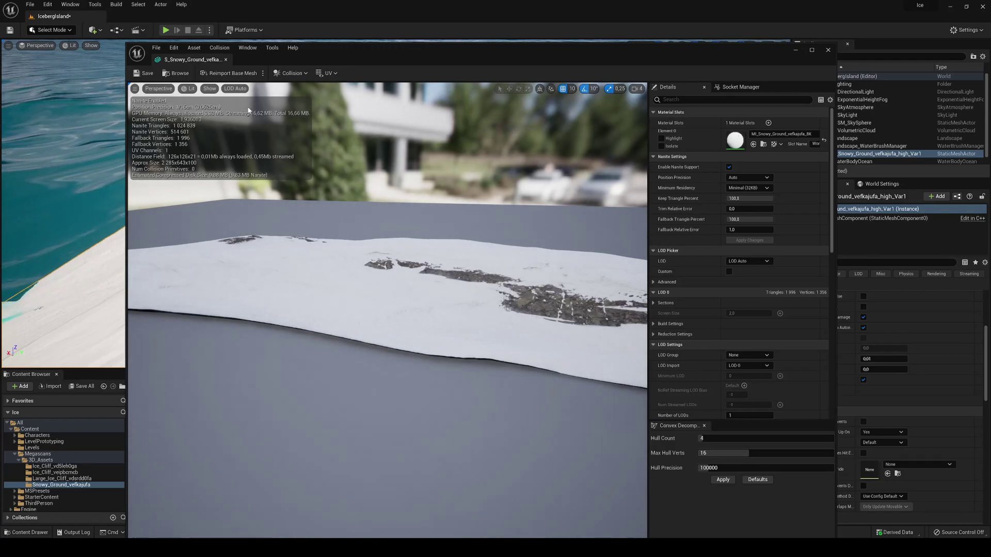
left_click_drag(192, 59, 173, 20)
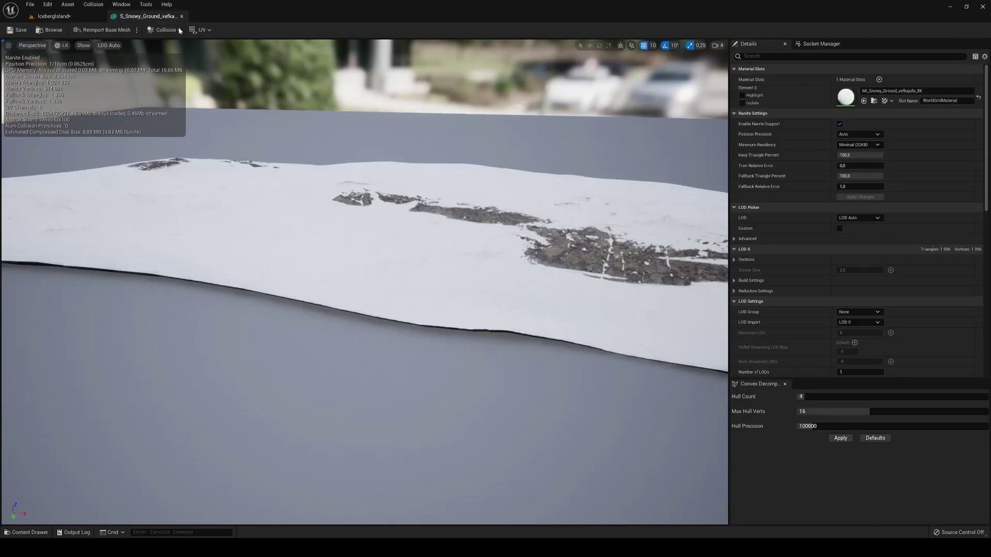
Generate auto convex collision for the snowy ground mesh with hull count 8, max hull verts 25 and hull precision 500000, and save the mesh
left_click(173, 31)
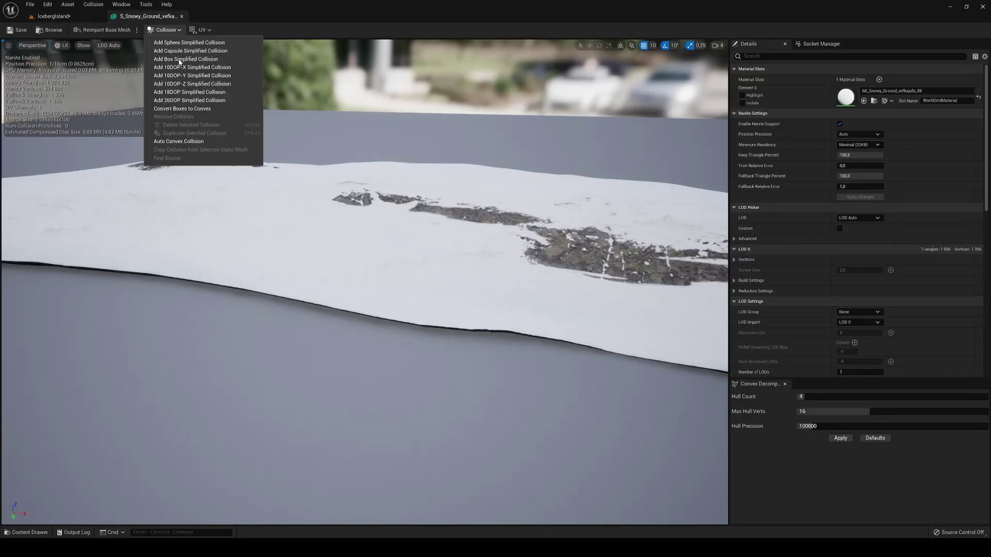
left_click(177, 142)
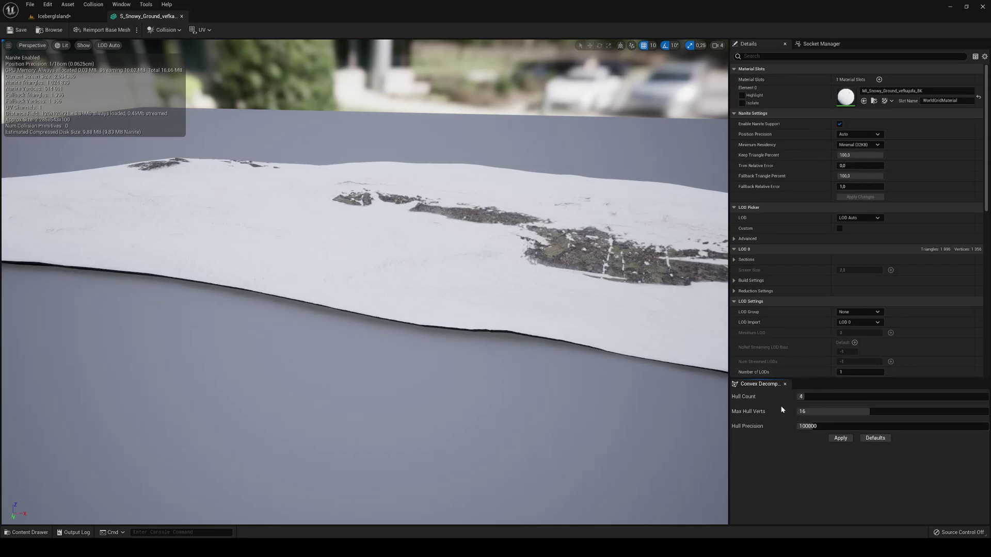
left_click(803, 397)
left_click(818, 408)
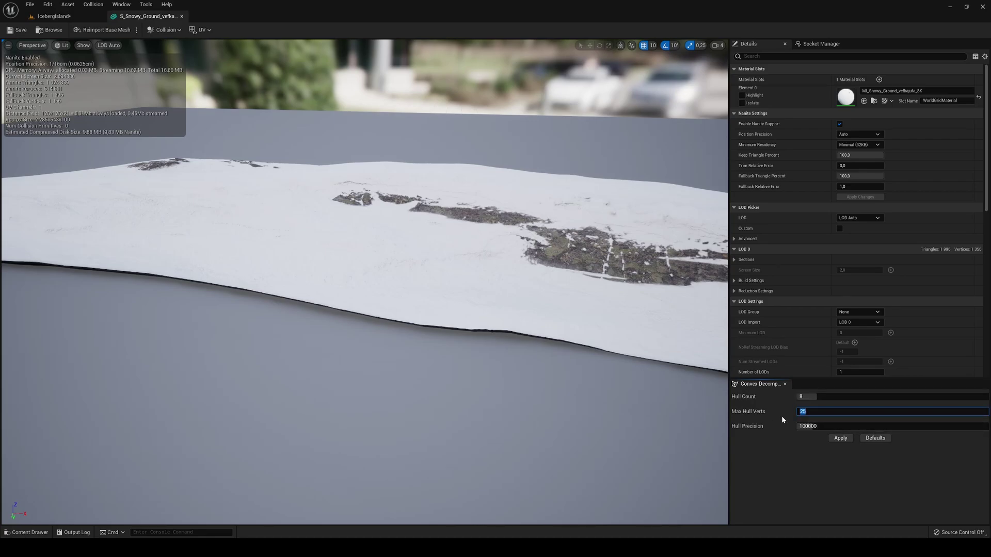
left_click(804, 438)
left_click(831, 440)
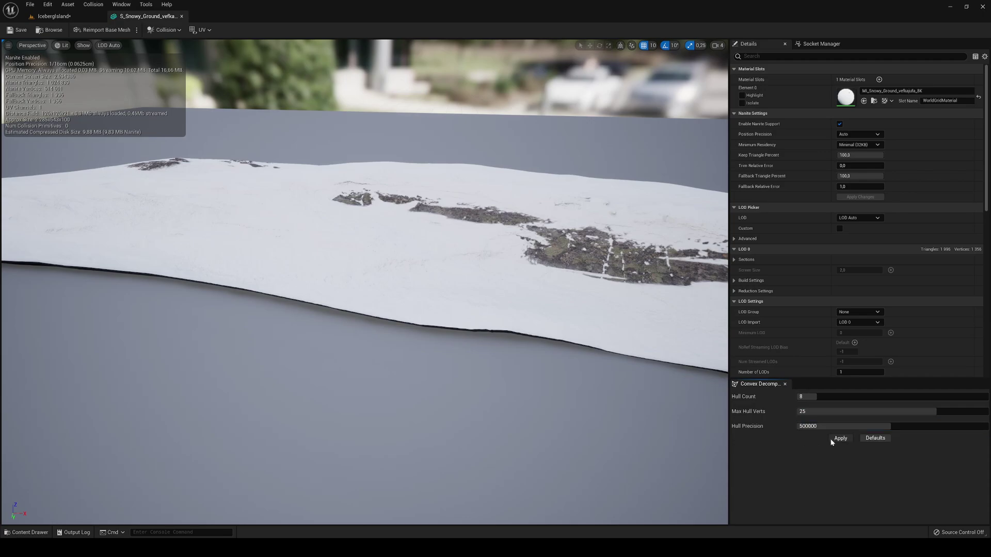
right_click_drag(658, 413, 671, 379)
right_click_drag(506, 362, 237, 179)
left_click(18, 30)
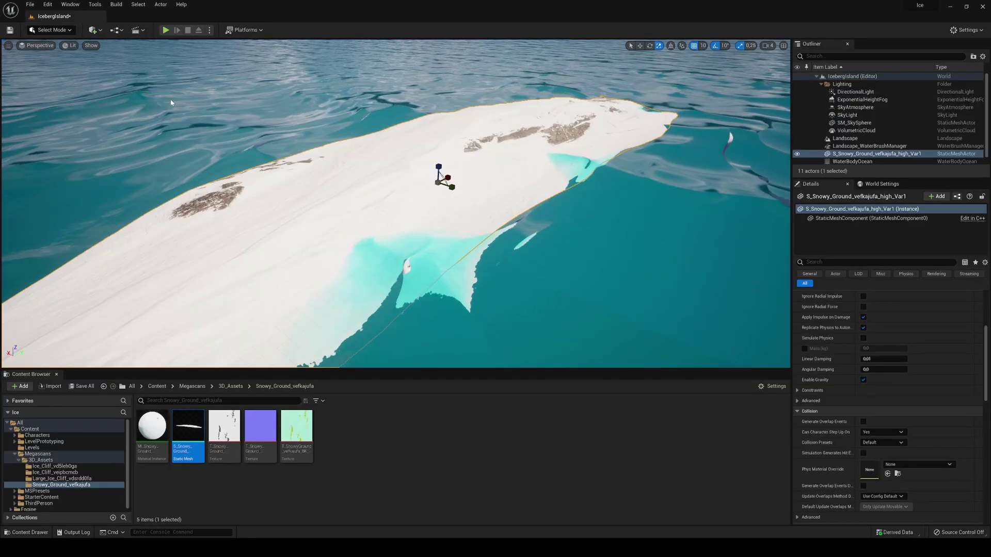
Play the level, running and jumping the character across the snow bank to test its collision
right_click_drag(182, 56, 182, 55)
key("alt+p")
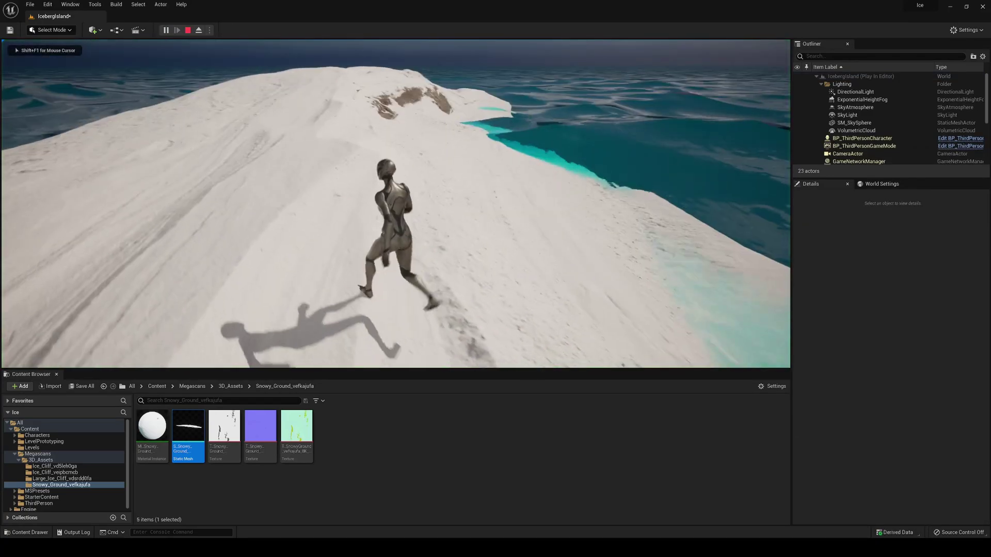
key("space")
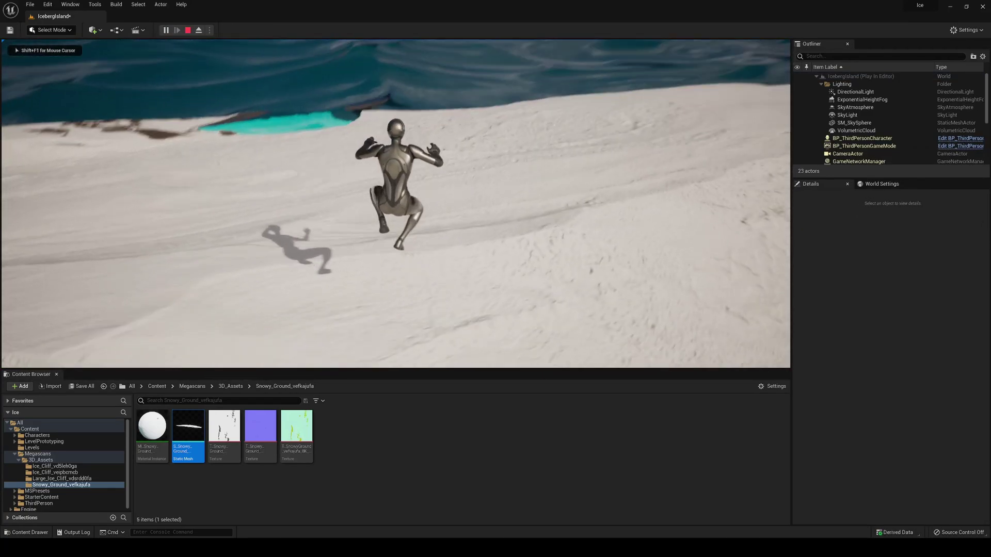
key("space")
key("a")
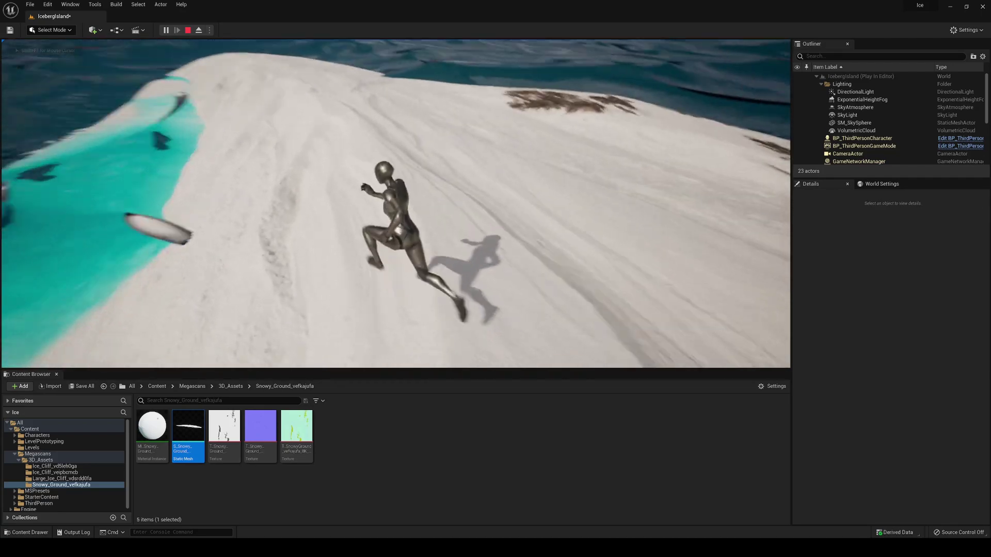
key("d")
key("w")
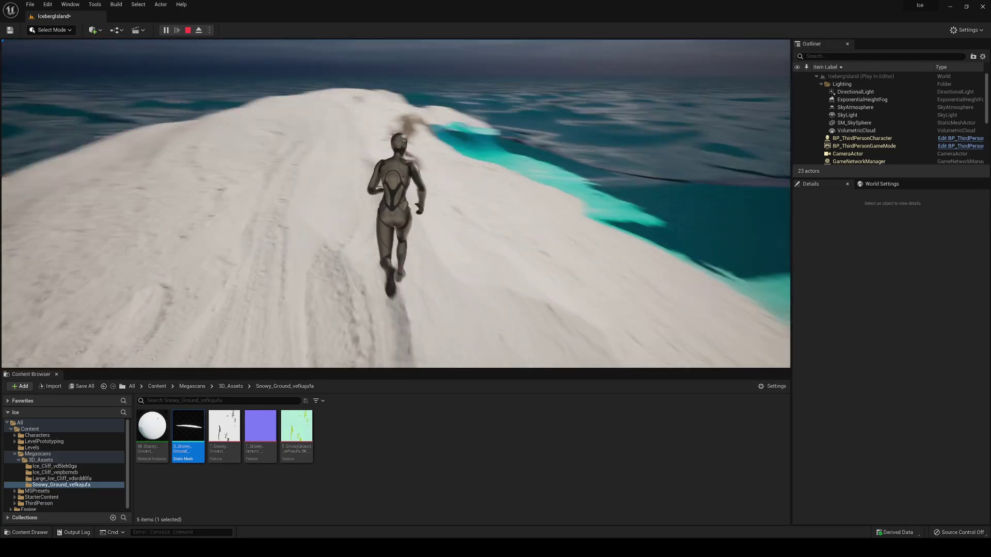
key("d")
key("Escape")
Lower the snowy ground mesh slightly so its edges sink below the water surface
right_click_drag(396, 204, 393, 248)
key("s")
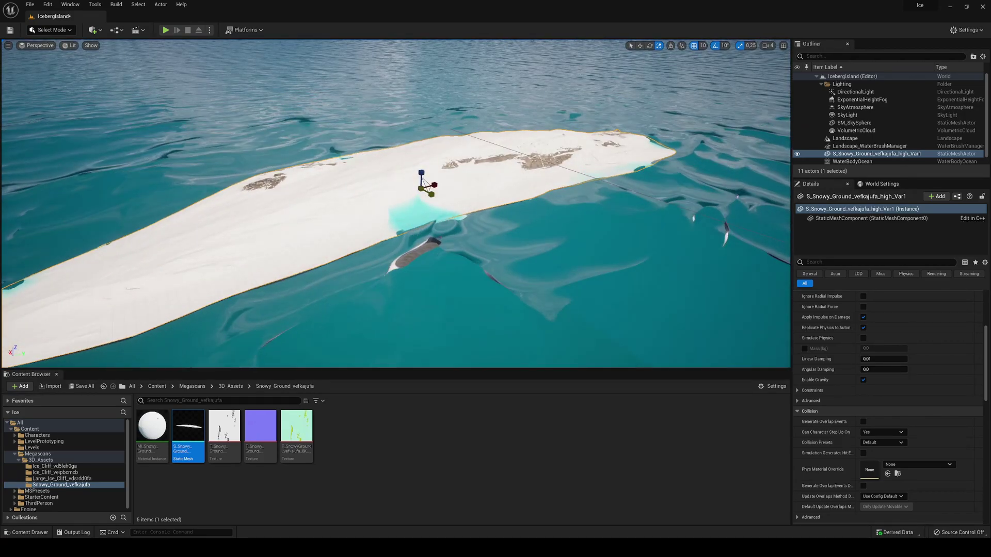
key("w")
right_click_drag(432, 195, 371, 168)
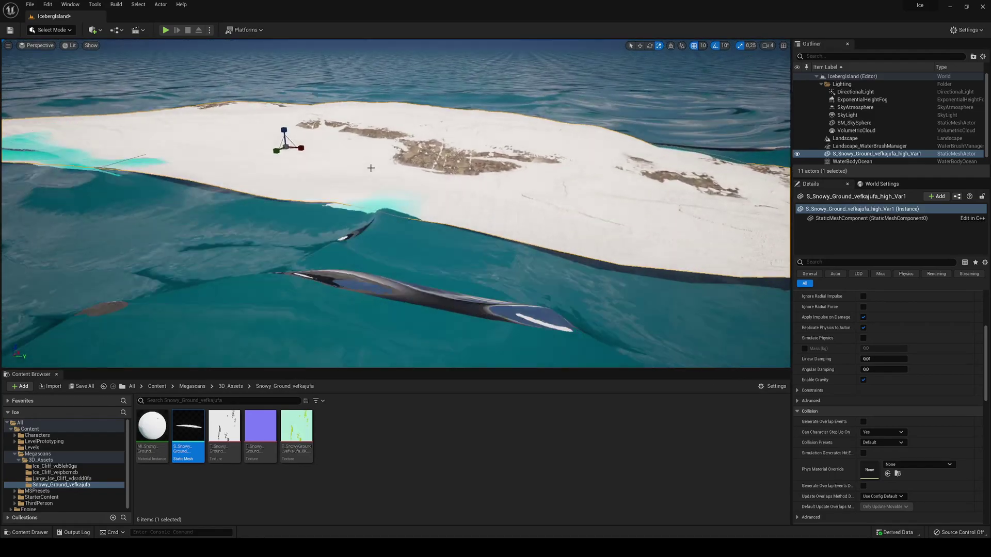
left_click_drag(283, 131, 286, 136)
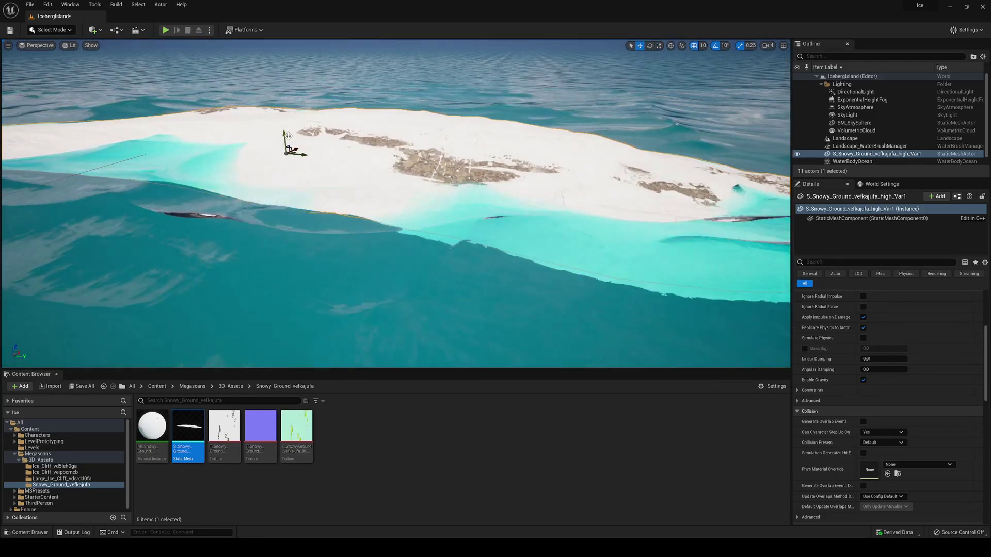
Select the ocean water body and set its wave attenuation water depth to 10000
right_click_drag(289, 136, 230, 109)
left_click(124, 206)
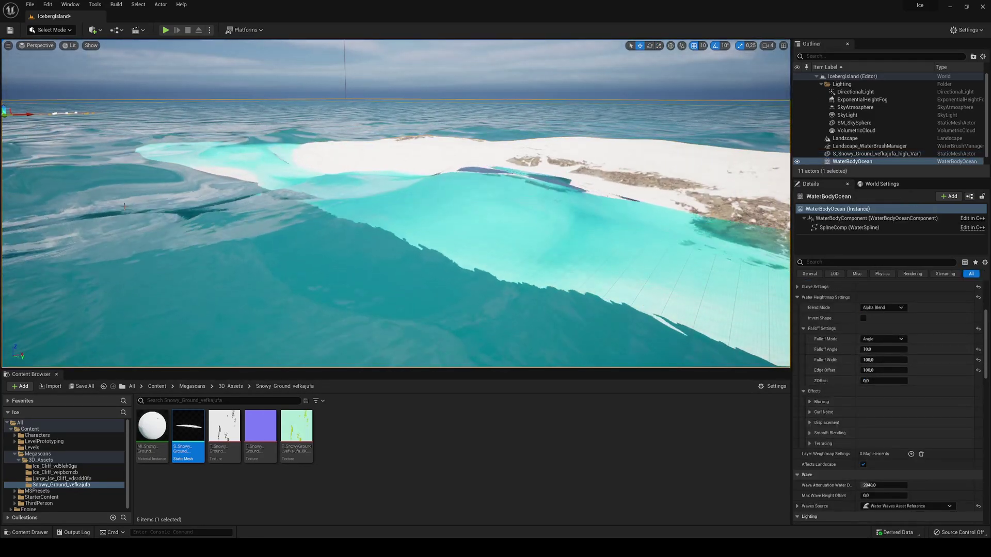
scroll(876, 149, "down", 1)
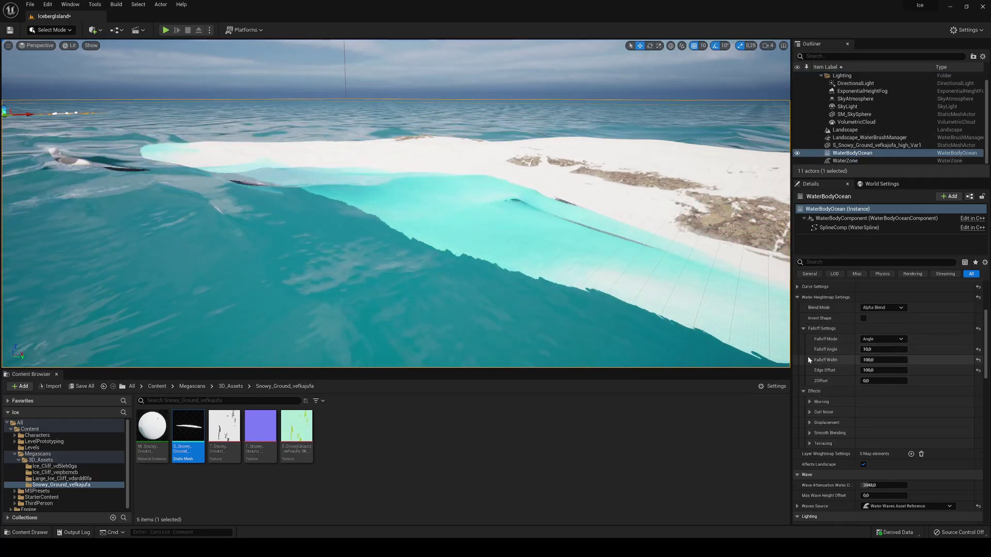
scroll(808, 360, "down", 5)
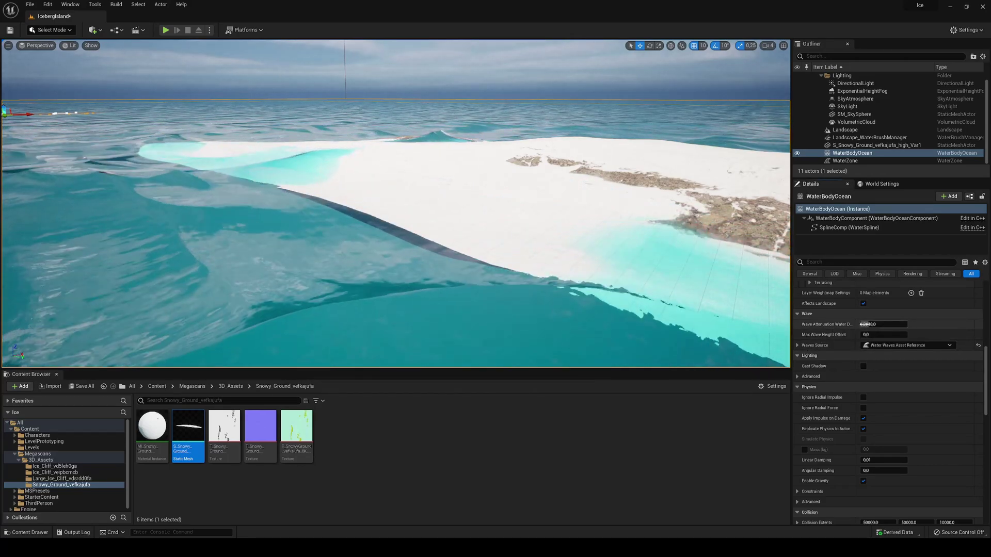
left_click_drag(865, 325, 924, 324)
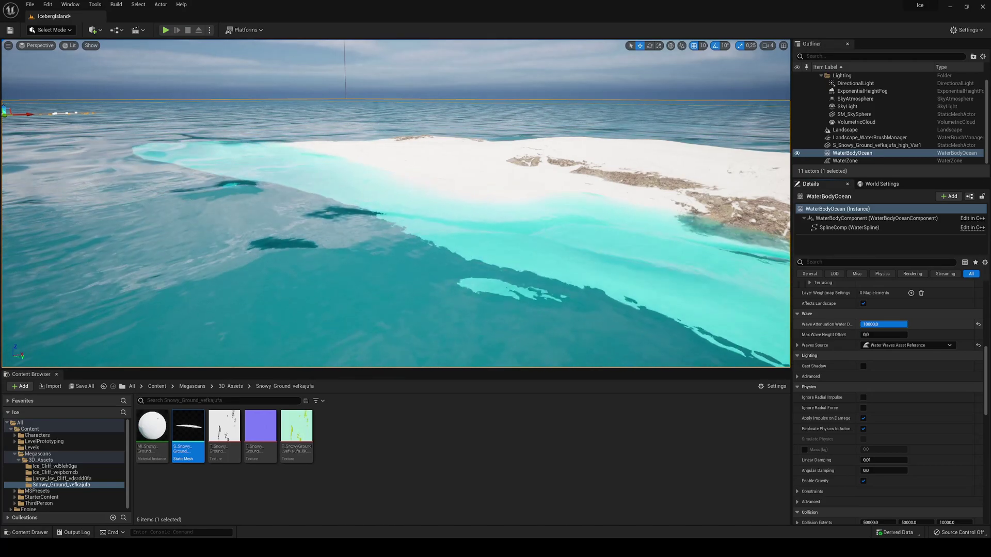
Clear the ocean's water waves asset by switching Waves Source to Gerstner Water Waves and back to Water Waves Asset Reference
left_click(896, 347)
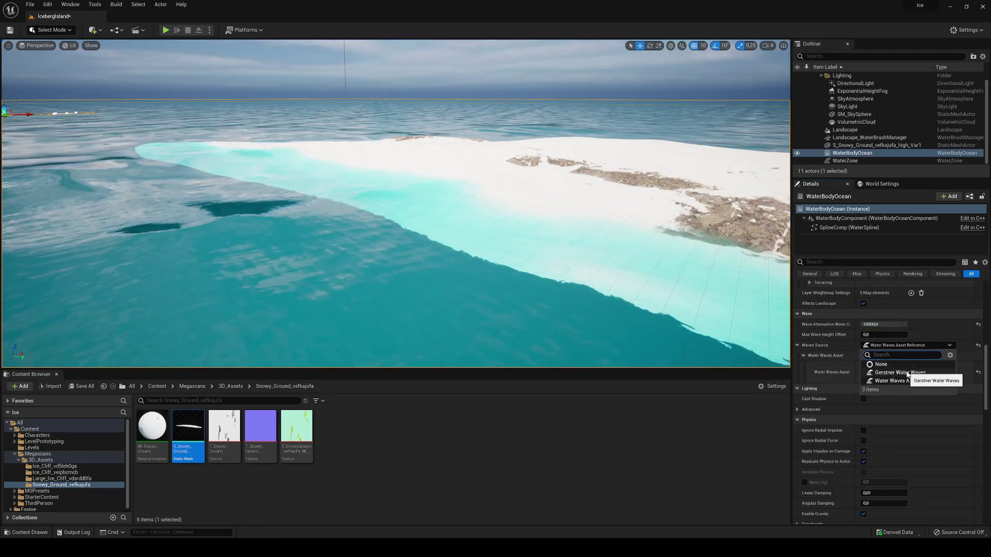
left_click(901, 373)
left_click(896, 346)
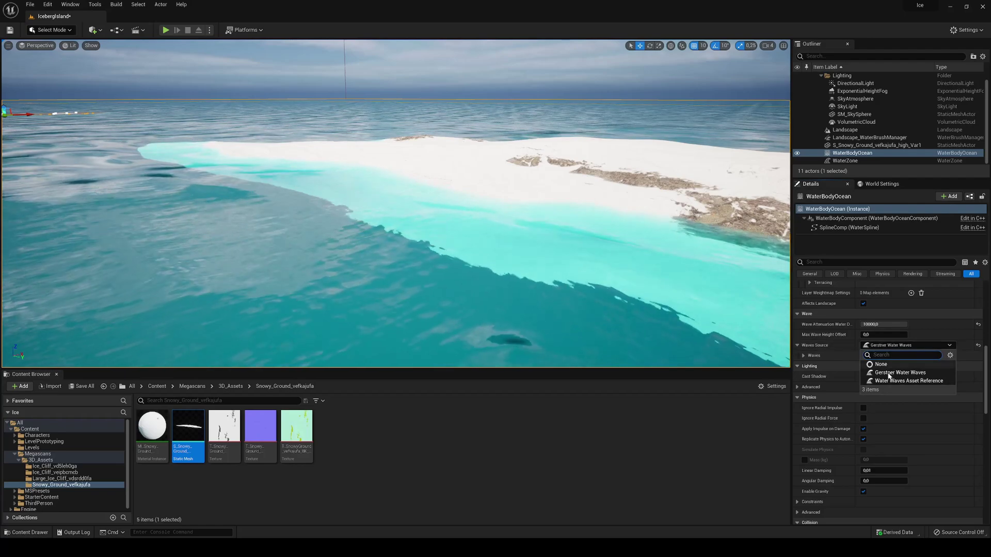
left_click(886, 382)
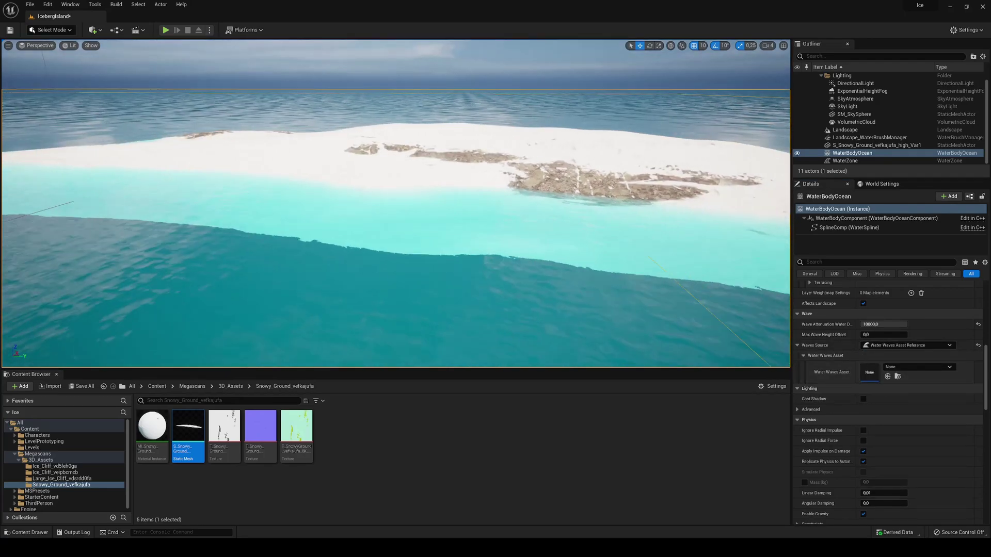
right_click_drag(395, 204, 240, 194)
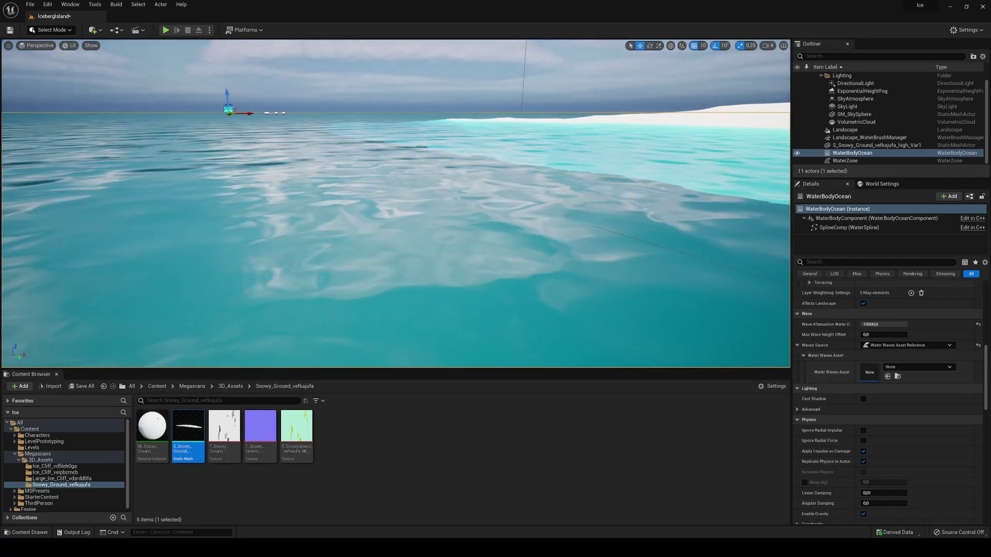
right_click_drag(395, 204, 588, 215)
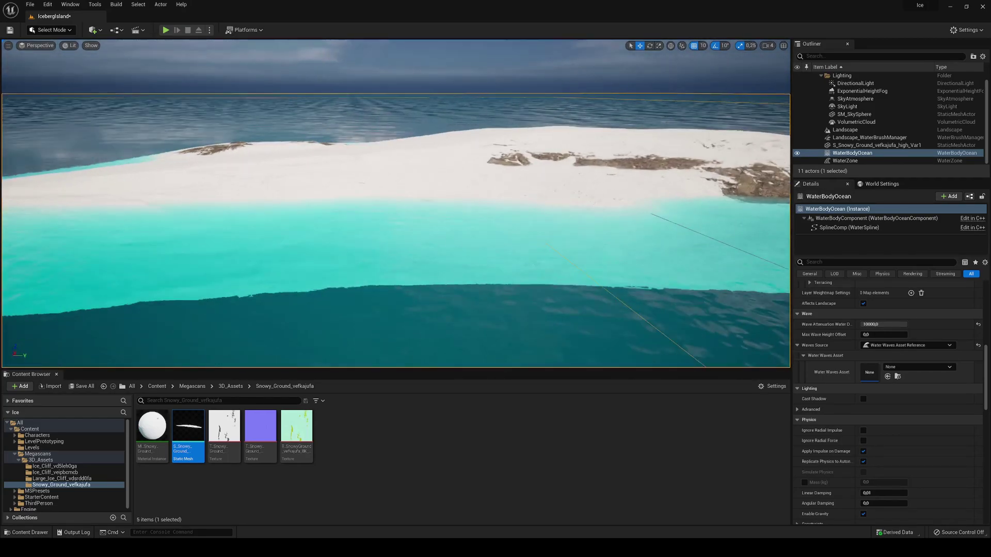
Try assigning GerstnerWaves_Lake as the ocean's water waves asset
right_click_drag(423, 191, 429, 188)
left_click(919, 367)
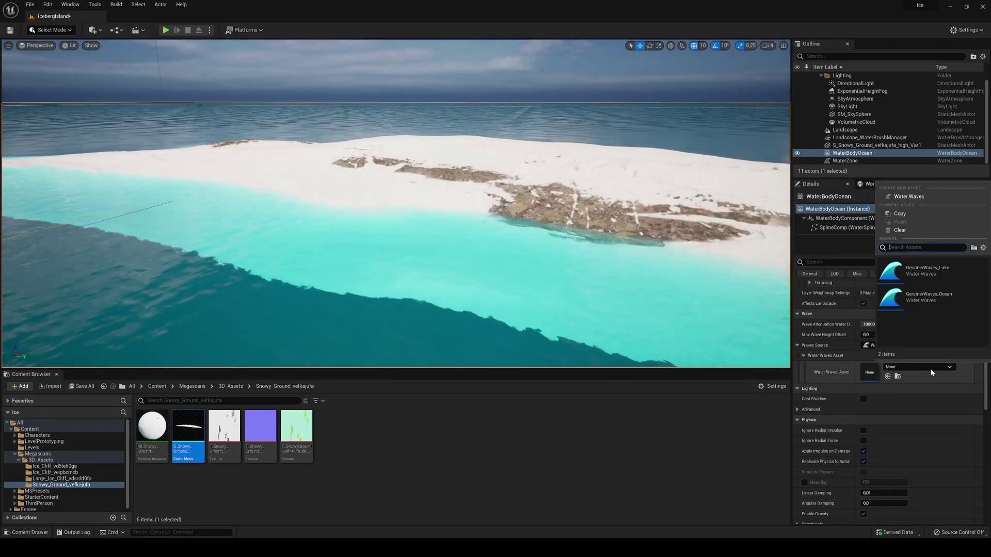
left_click(931, 279)
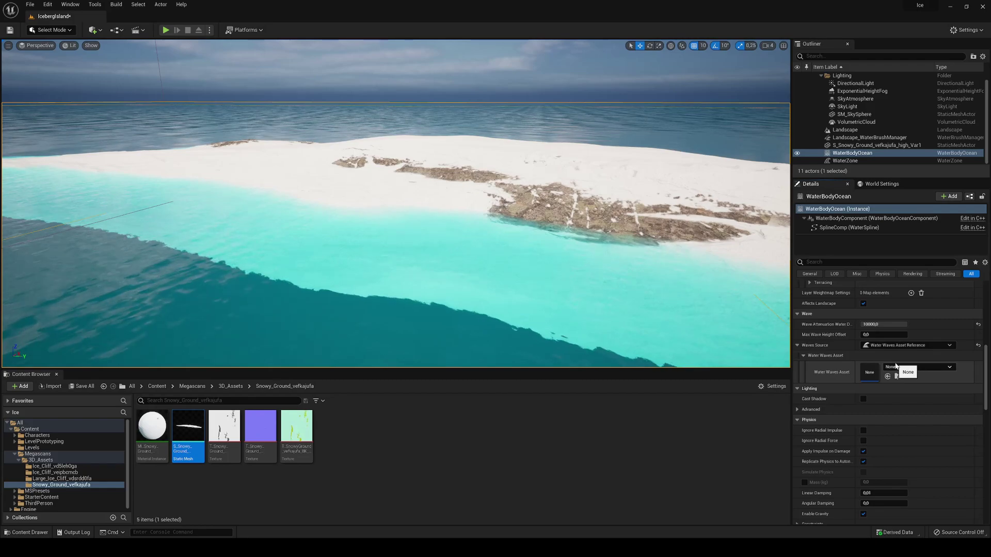
Play the level and run the character over the snow bank to check it against the ocean
right_click_drag(395, 203, 548, 221)
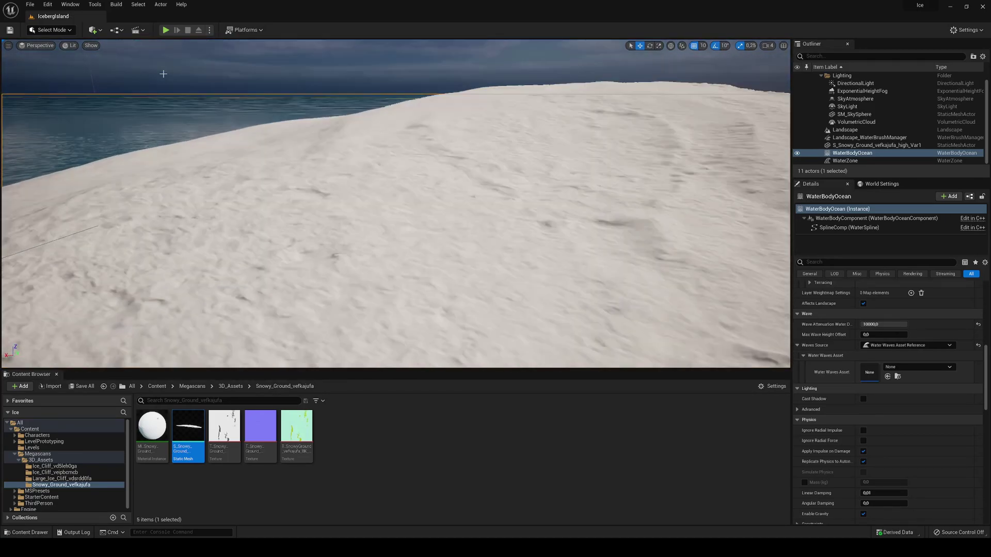
left_click(166, 29)
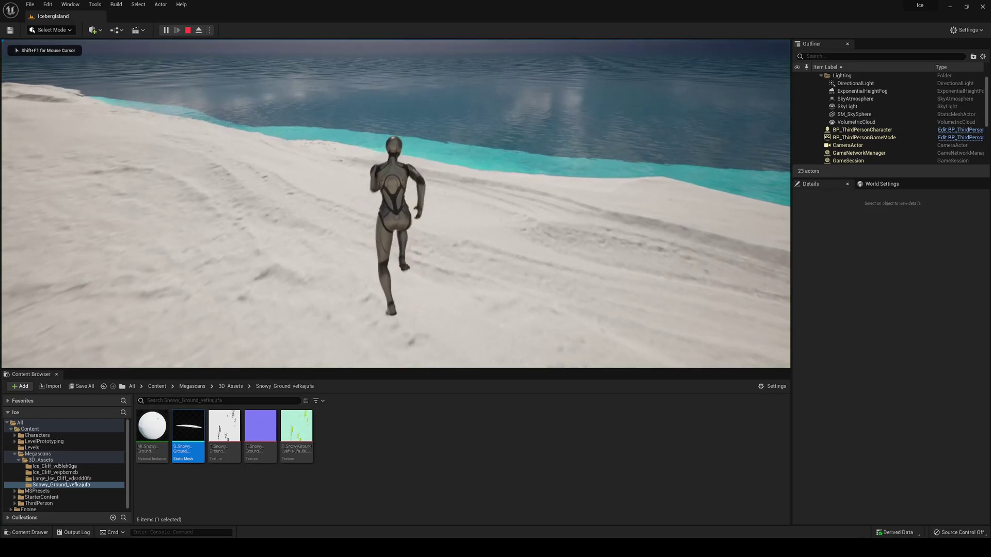